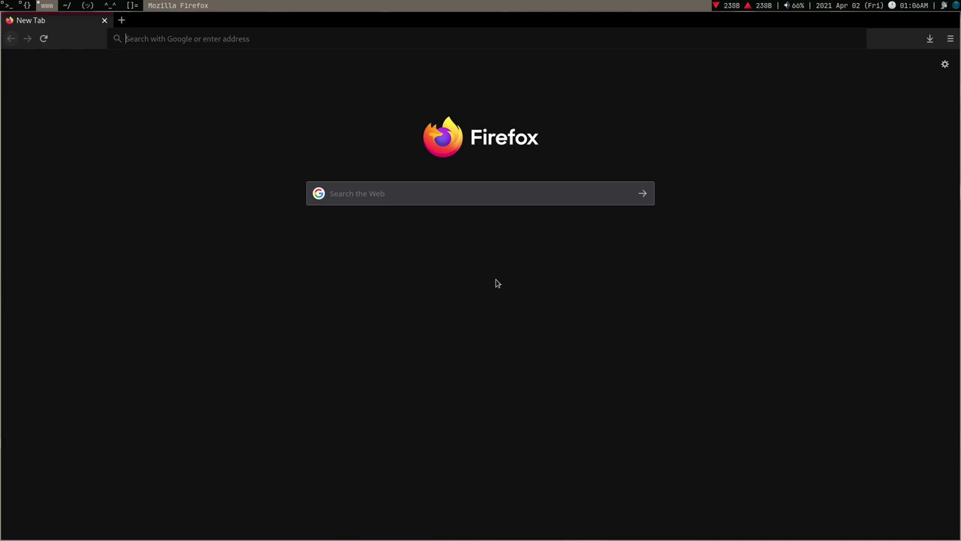
# Enter wiby.me in the new tab's address bar to load the Wiby search engine
pyautogui.write('wiby.me')
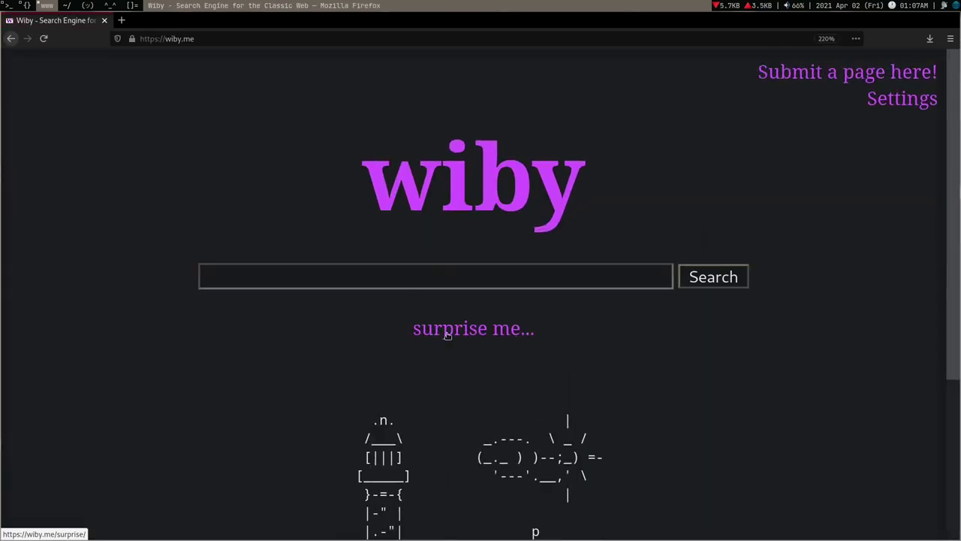
# Zoom the Wiby page out twice and search 'unix tutorial' using the autocomplete suggestion
pyautogui.hotkey('ctrl', '-')
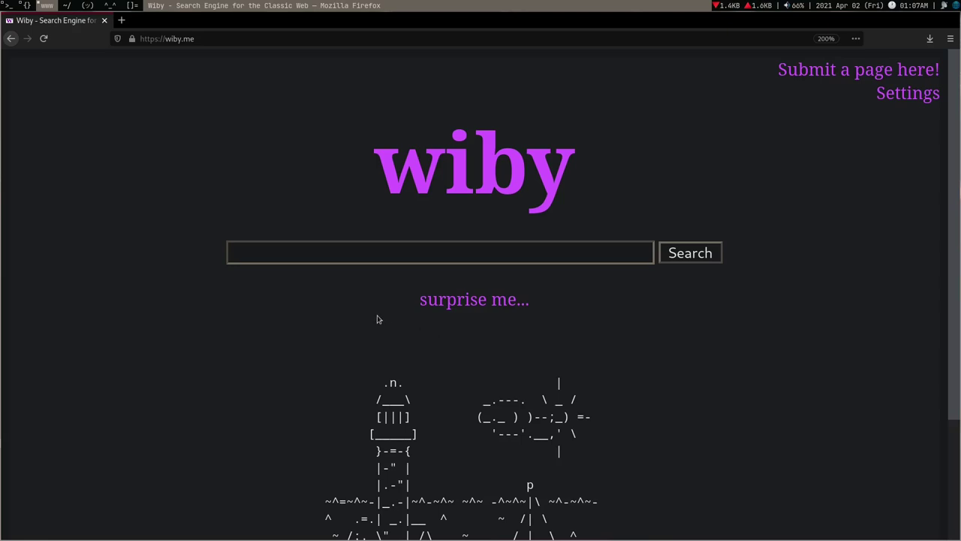
pyautogui.hotkey('ctrl', '-')
pyautogui.click(331, 237)
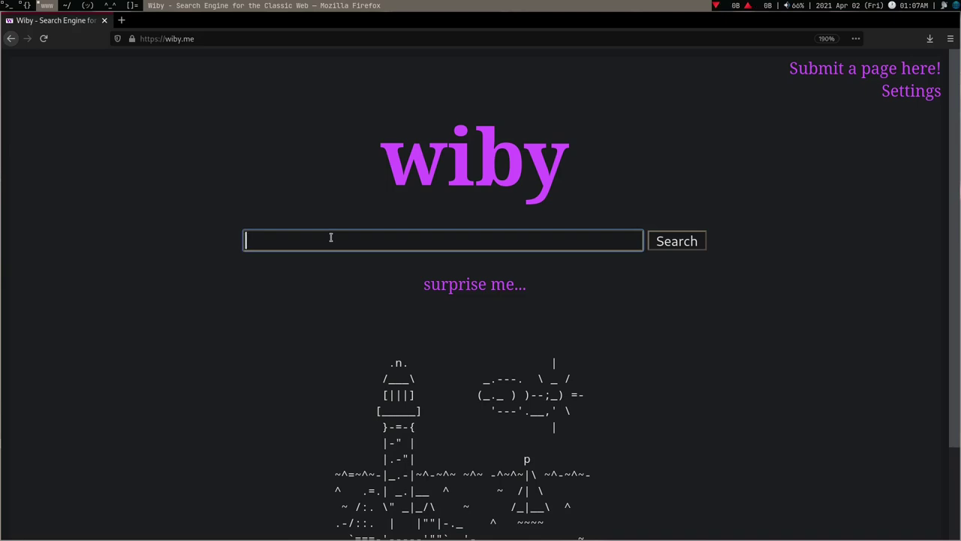
pyautogui.write('unix tu')
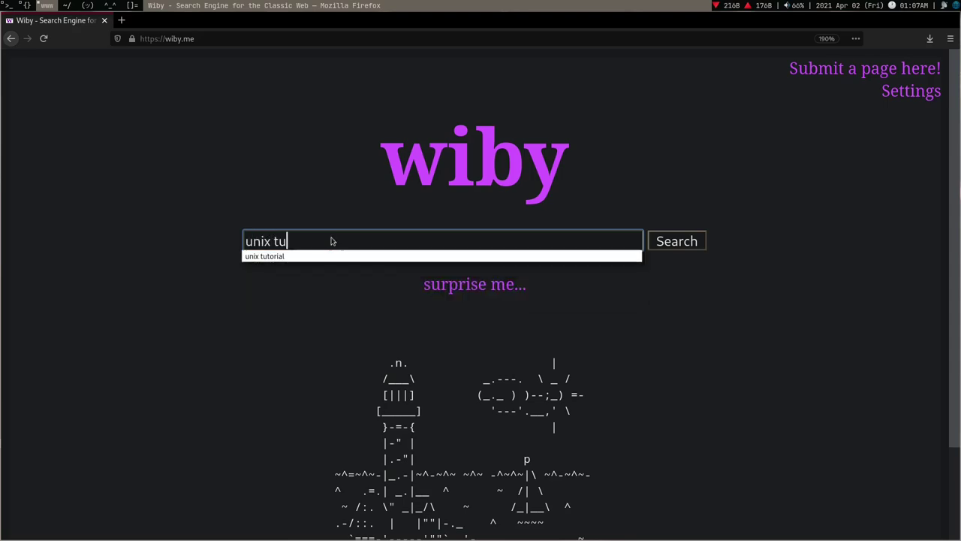
pyautogui.press('Down')
pyautogui.press('Return')
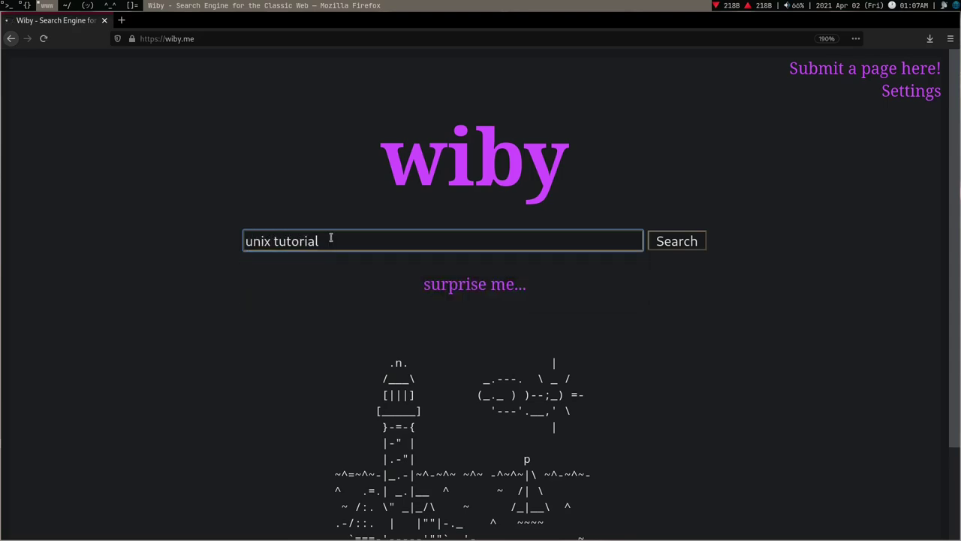
pyautogui.press('Return')
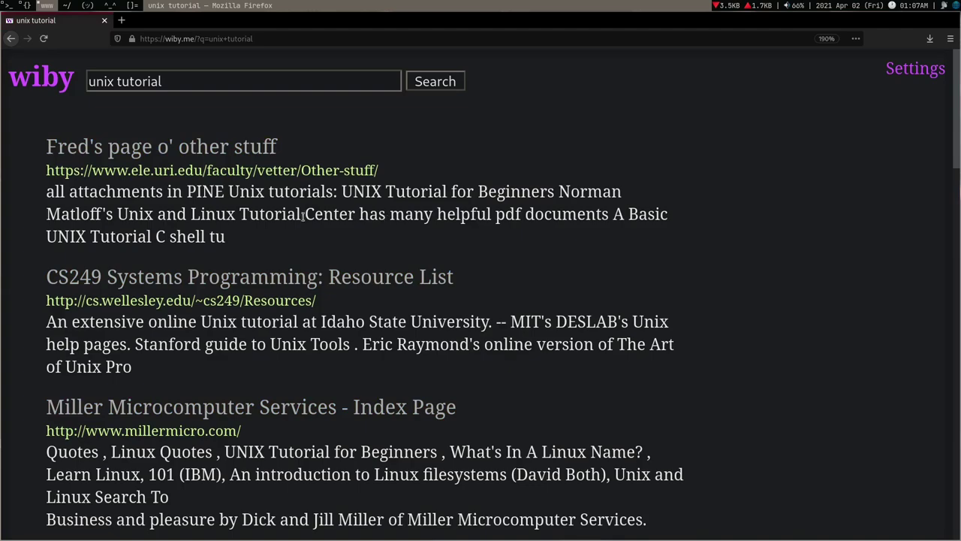
# Open the Fred's page o' other stuff and CS249 Systems Programming results in new tabs
pyautogui.scroll(-3, 303, 215)
pyautogui.scroll(3, 304, 215)
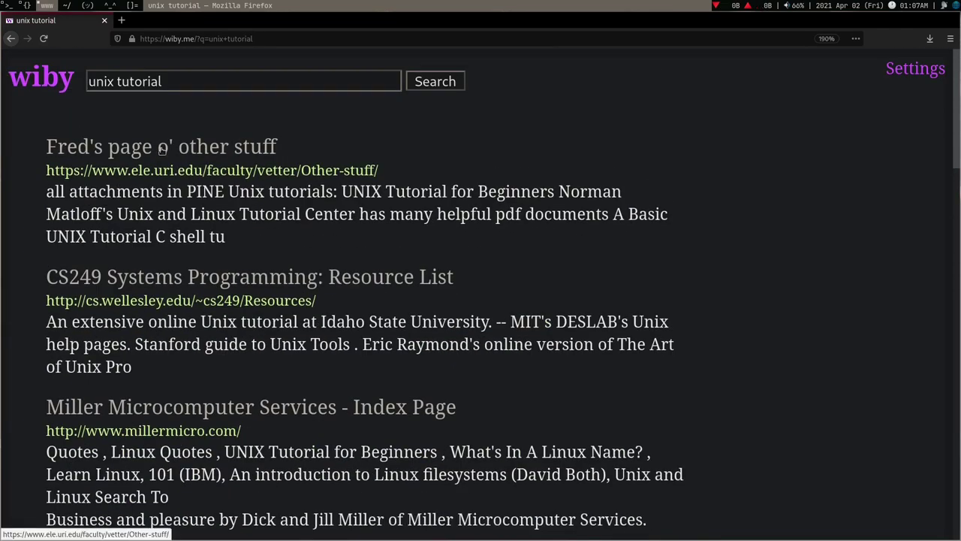
pyautogui.middleClick(162, 149)
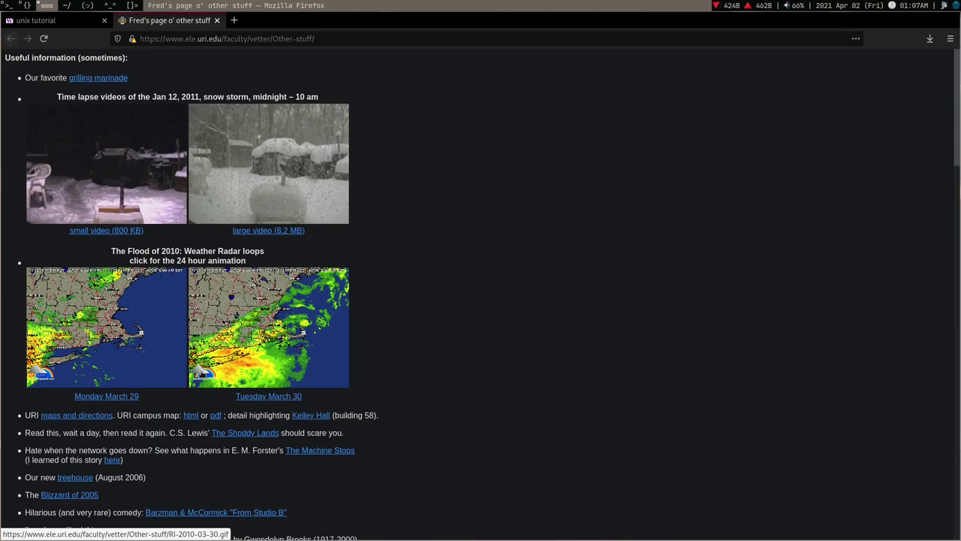
pyautogui.click(36, 20)
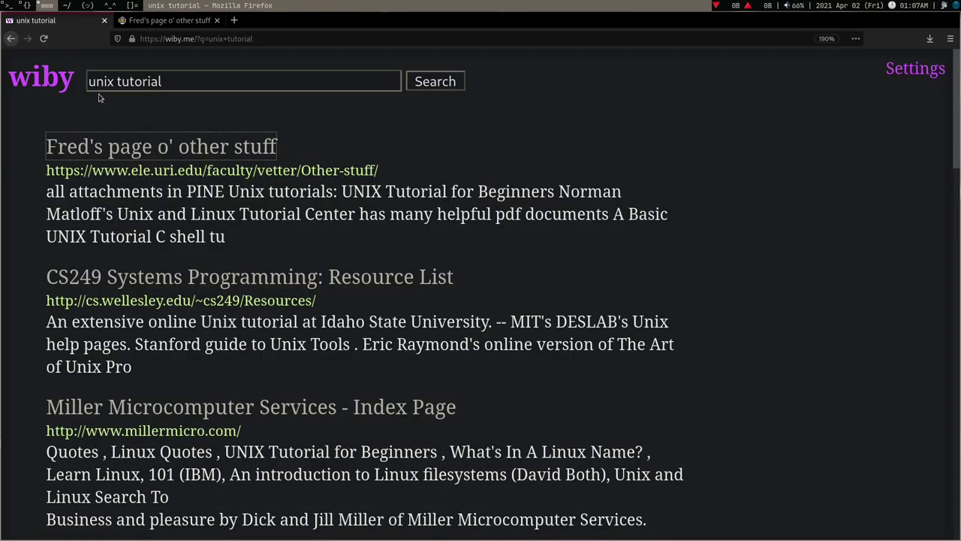
pyautogui.middleClick(162, 147)
pyautogui.click(154, 22)
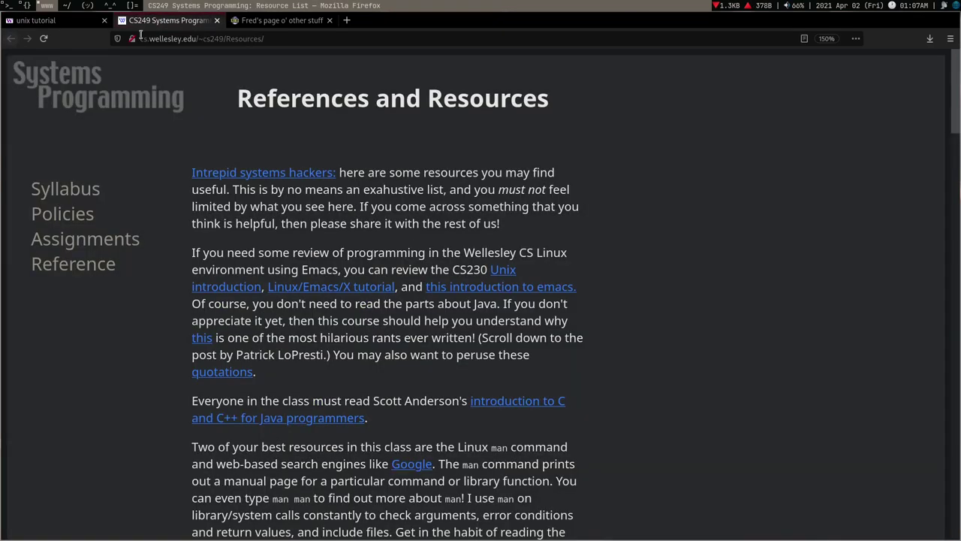
pyautogui.click(56, 23)
# Check the CS249 tab, zoom out the results, and open the Cprogramming.com tutorial in a new tab
pyautogui.scroll(-5, 242, 363)
pyautogui.scroll(-3, 242, 364)
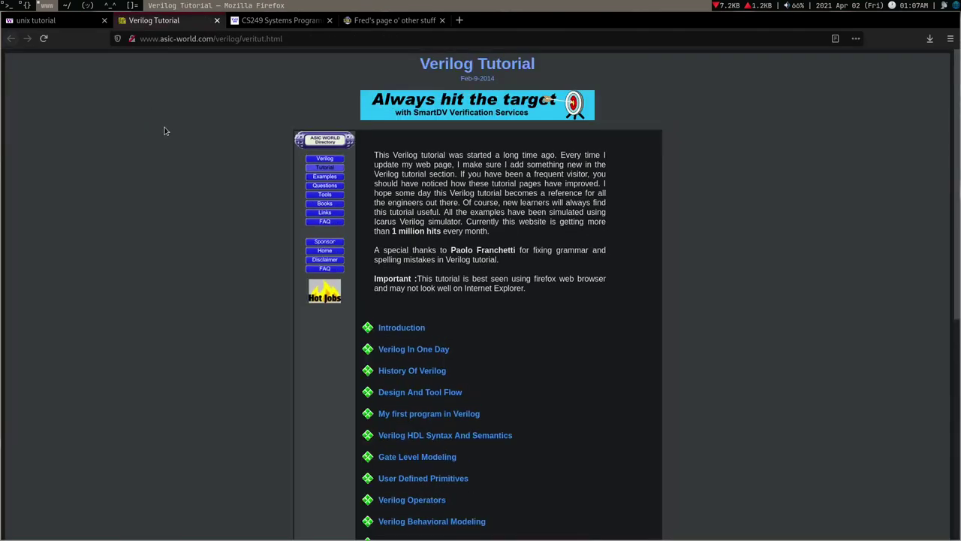
pyautogui.hotkey('ctrl', 'Tab')
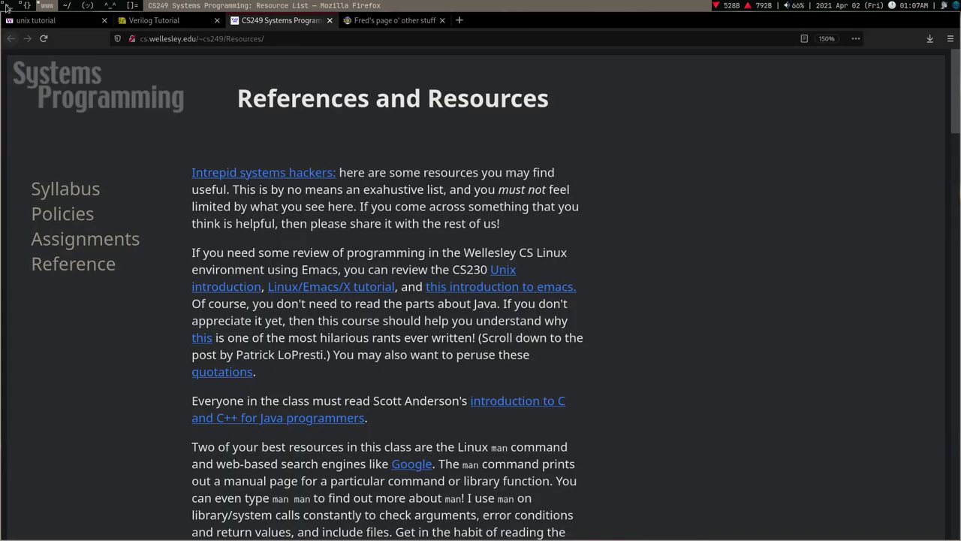
pyautogui.click(35, 20)
pyautogui.scroll(7, 177, 356)
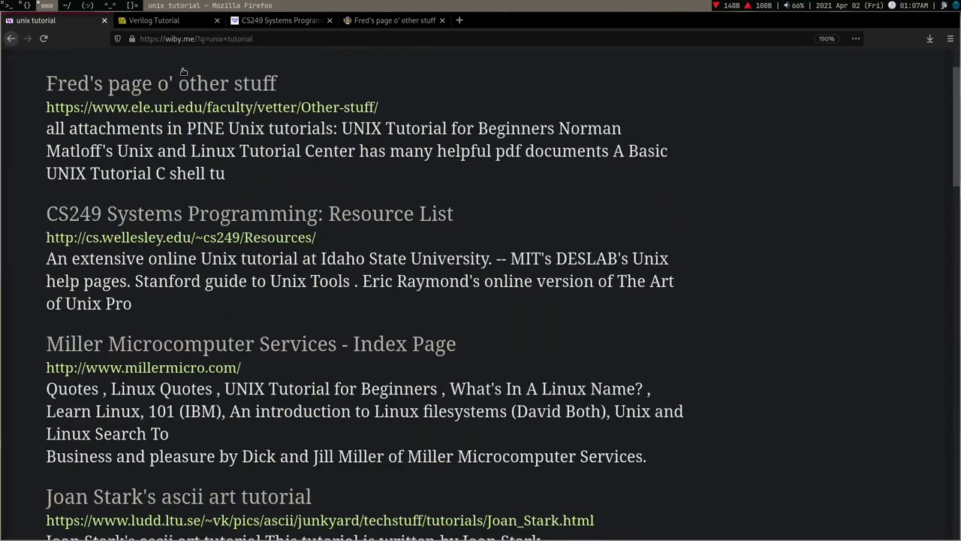
pyautogui.hotkey('ctrl', '-')
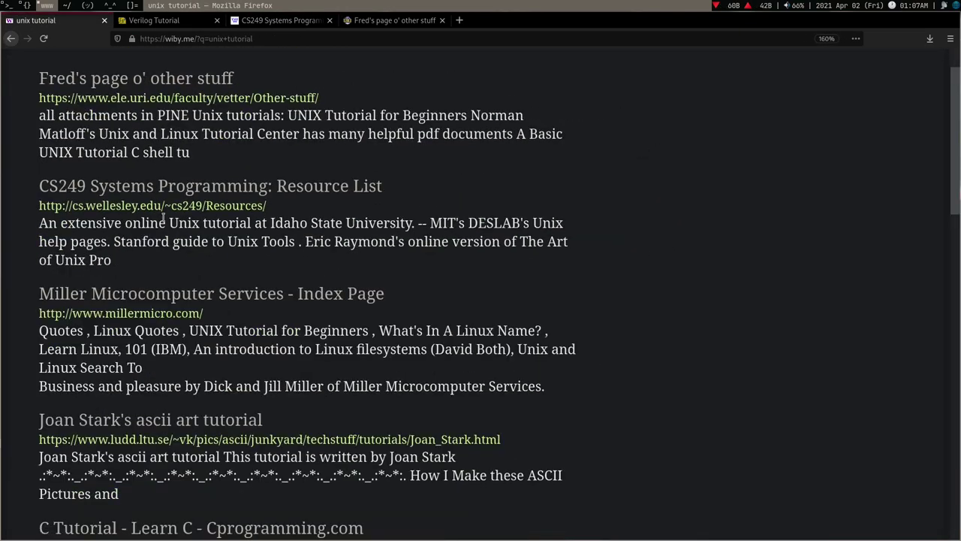
pyautogui.scroll(-3, 178, 266)
pyautogui.scroll(-3, 178, 265)
pyautogui.middleClick(157, 294)
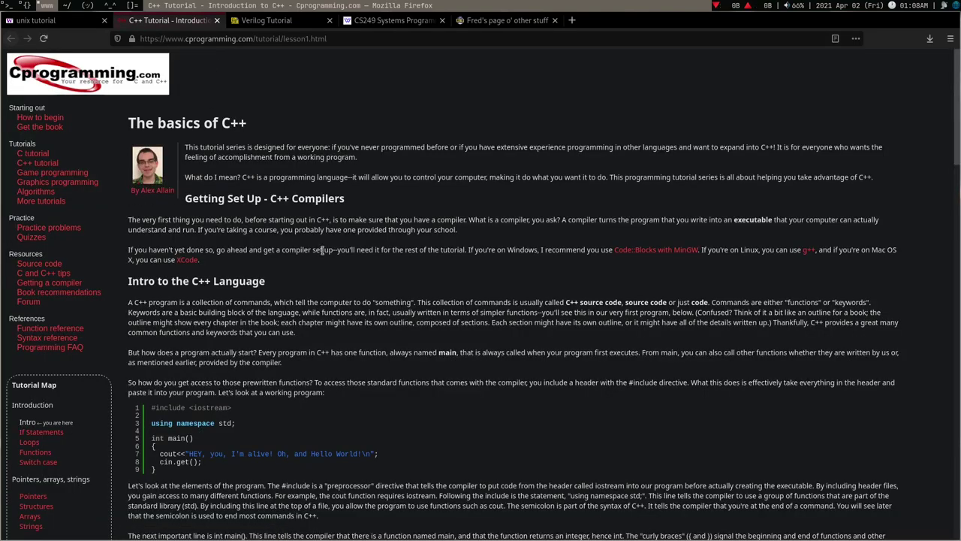
# Load smartredirect.de in a new tab, enlarge it, and highlight its server ownership sentence
pyautogui.click(572, 20)
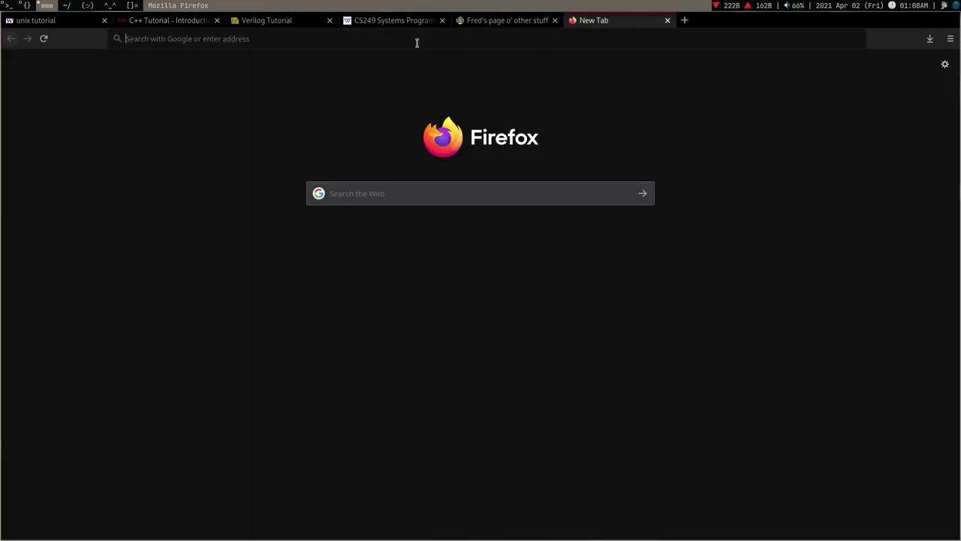
pyautogui.write('smart')
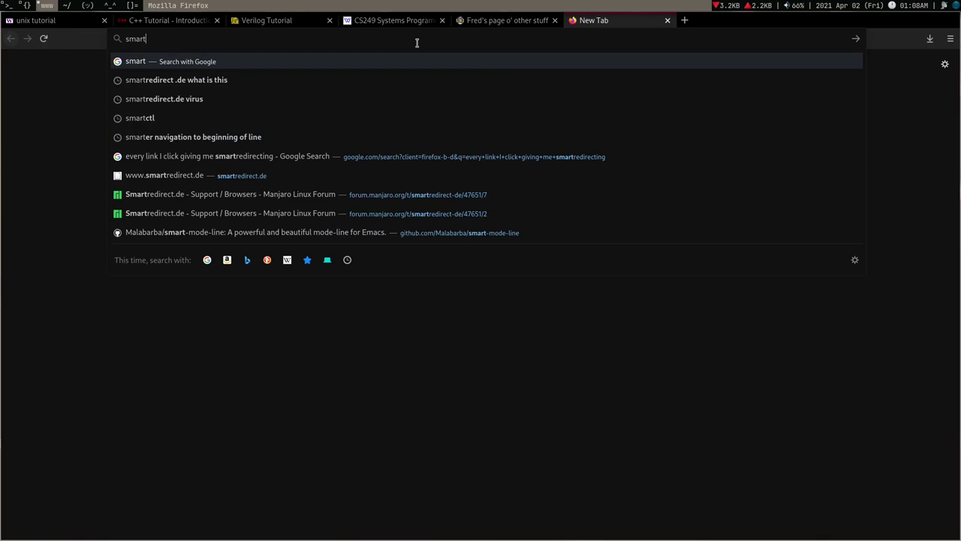
pyautogui.write('redirect.')
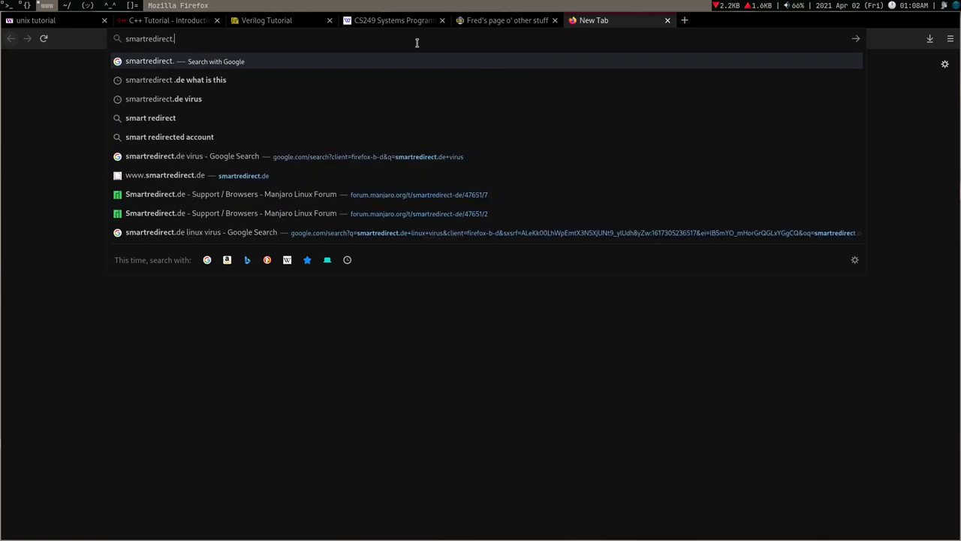
pyautogui.write('de')
pyautogui.press('Return')
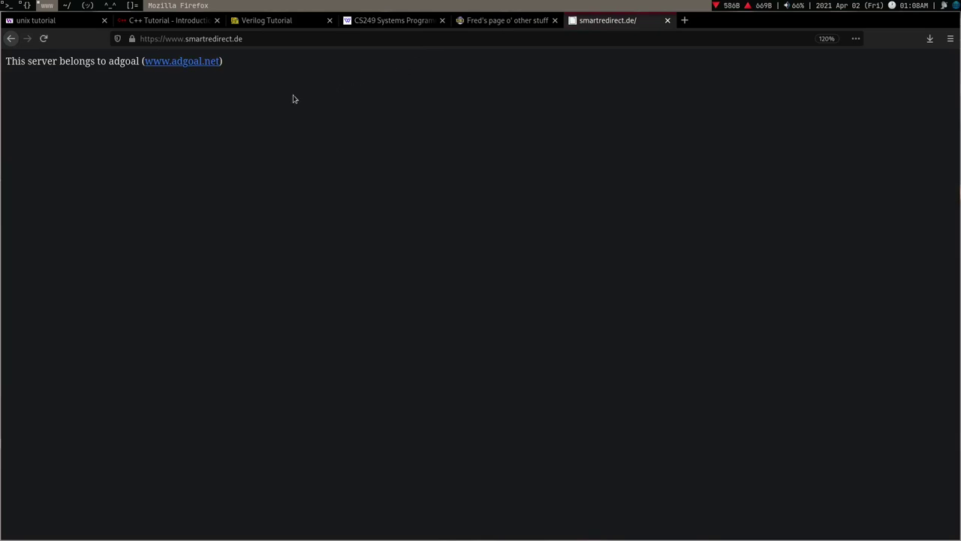
pyautogui.hotkey('ctrl', '+')
pyautogui.hotkey('ctrl', '+')
pyautogui.hotkey('ctrl', '+')
pyautogui.hotkey('ctrl', '+')
pyautogui.moveTo(21, 71); pyautogui.dragTo(222, 73)
pyautogui.click(240, 76)
pyautogui.click(222, 73)
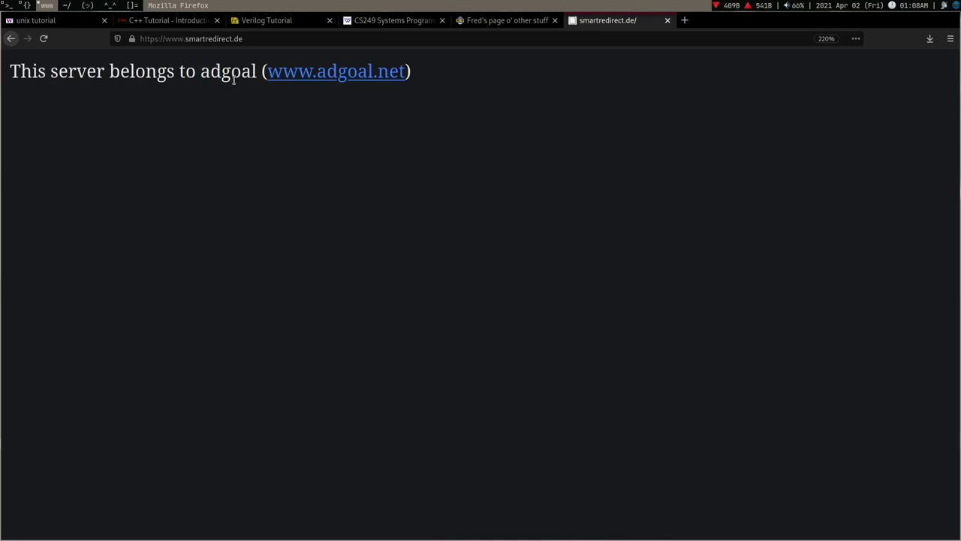
pyautogui.middleClick(358, 76)
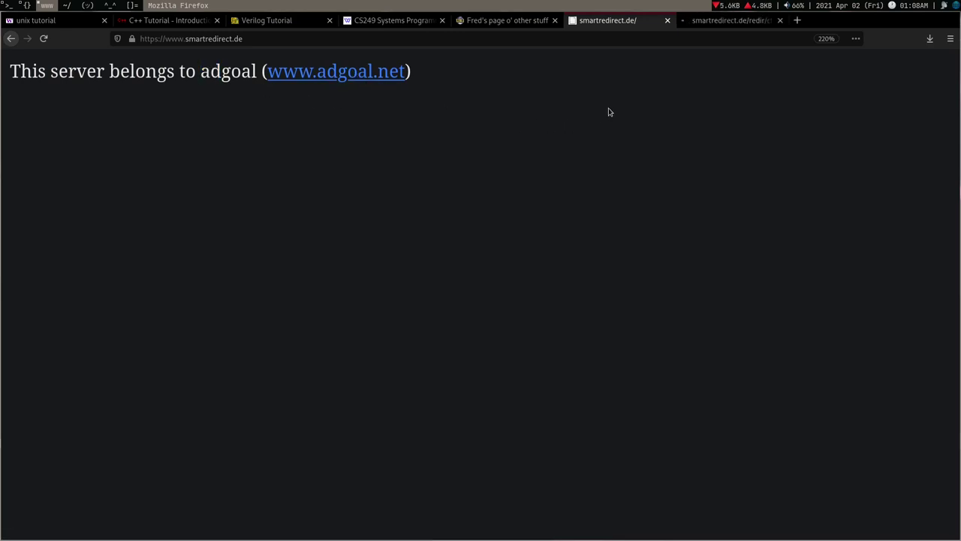
pyautogui.middleClick(618, 22)
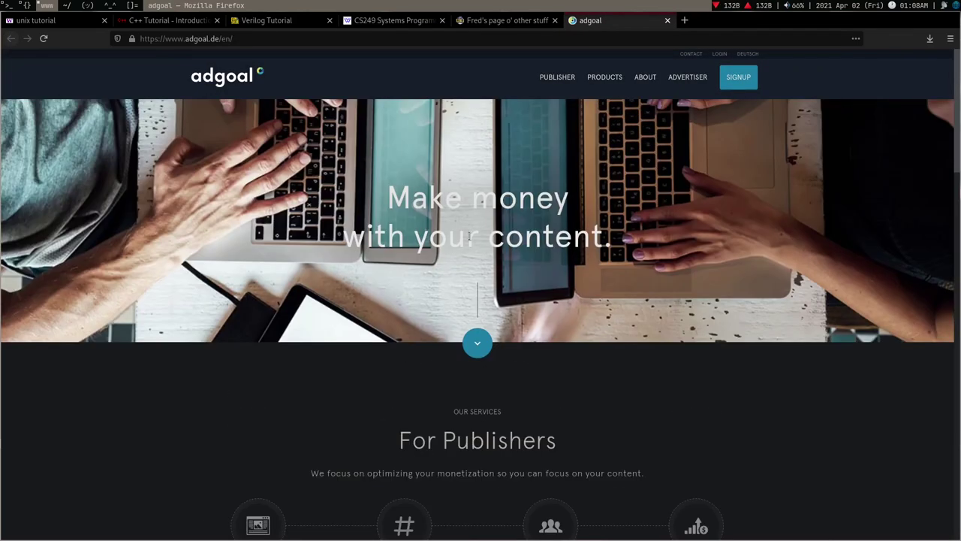
pyautogui.scroll(-6, 592, 338)
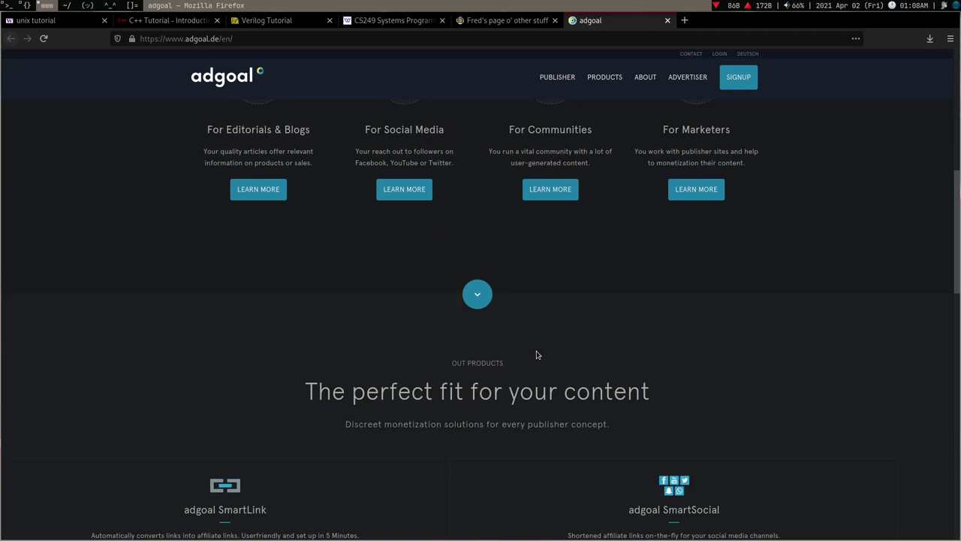
pyautogui.scroll(-6, 510, 358)
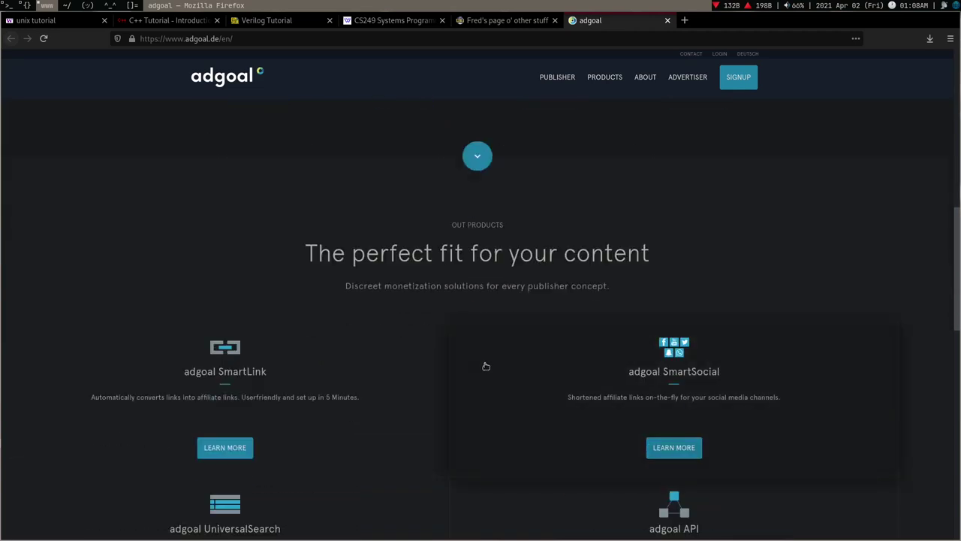
pyautogui.scroll(2, 442, 351)
# Search 'smartredicrct virus' in a new tab, then accept the 'smart redirect virus' correction
pyautogui.click(685, 21)
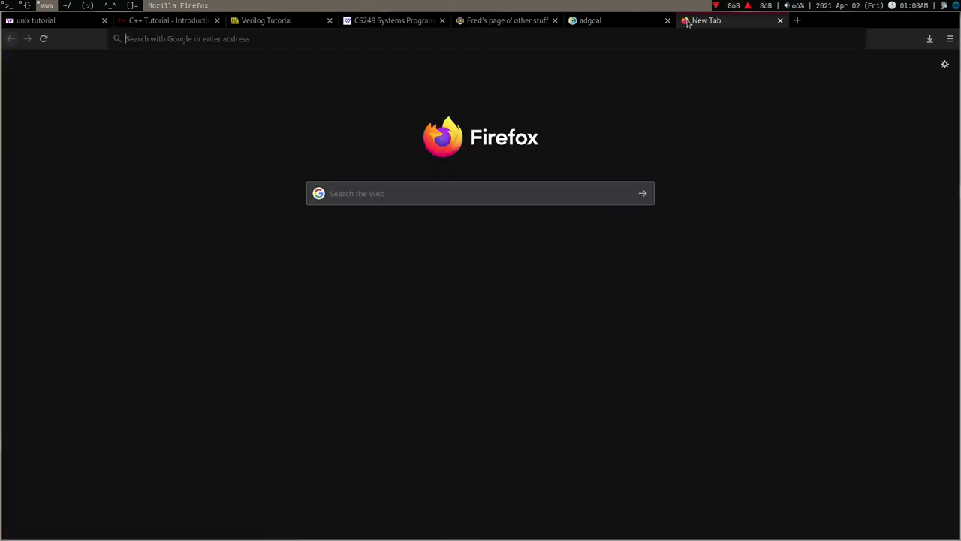
pyautogui.write('smar')
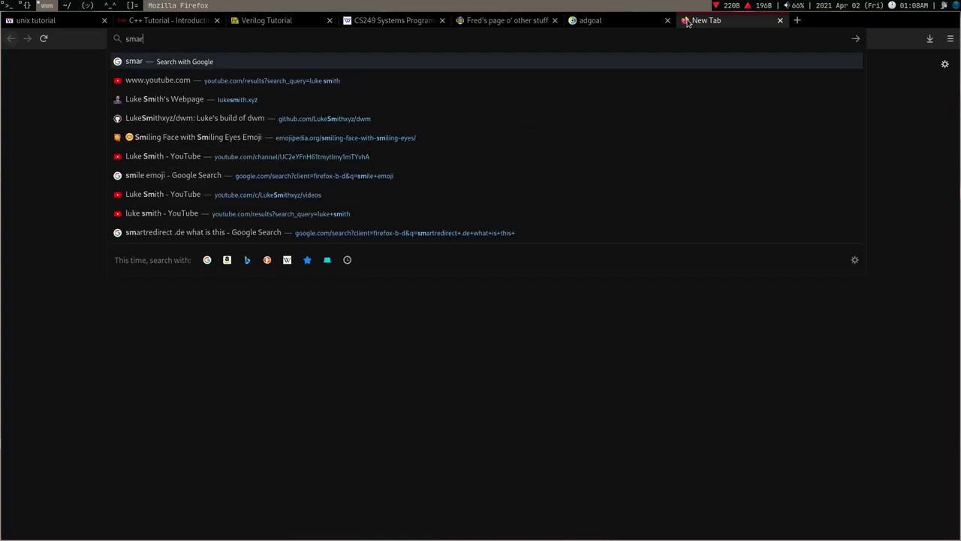
pyautogui.write('tredicred')
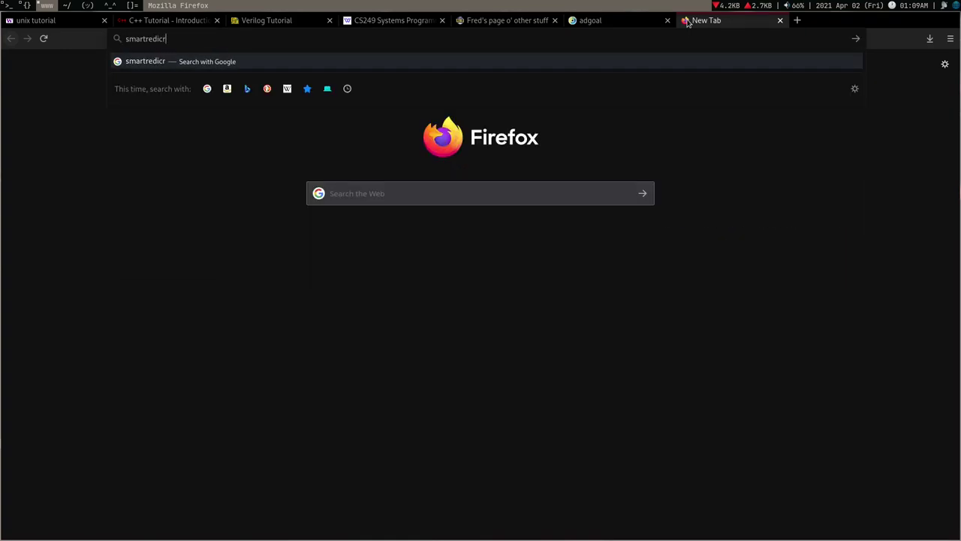
pyautogui.press('BackSpace')
pyautogui.press('BackSpace')
pyautogui.write('ct')
pyautogui.write(' virus')
pyautogui.press('Return')
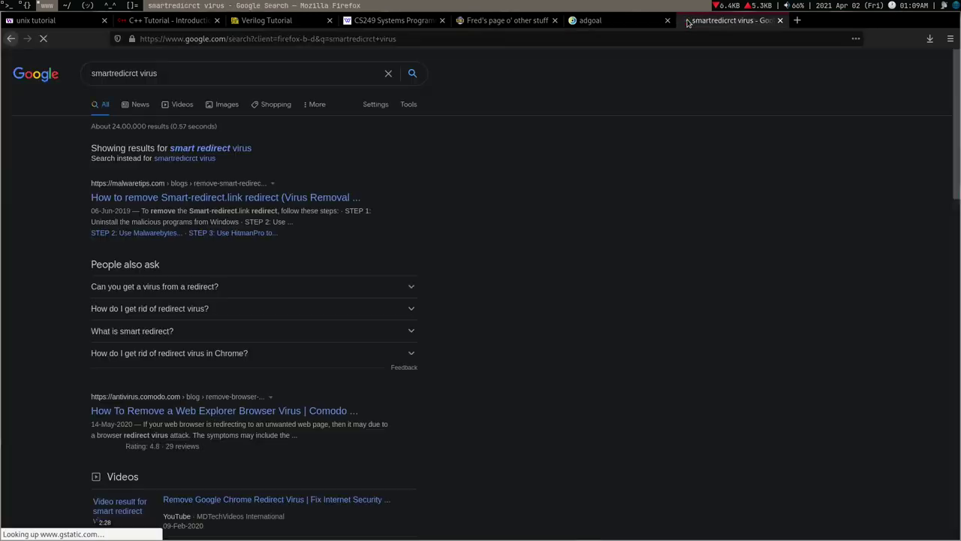
pyautogui.click(217, 149)
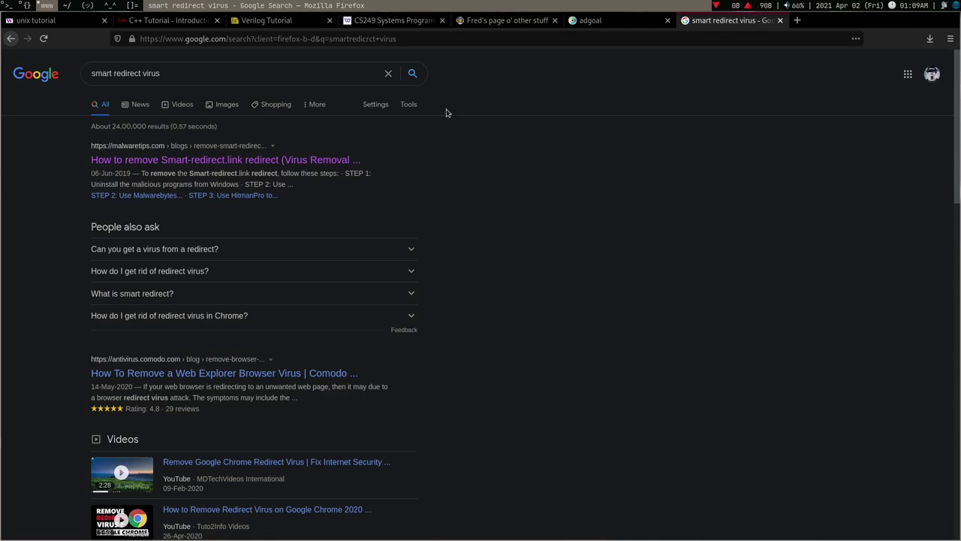
pyautogui.scroll(-6, 337, 215)
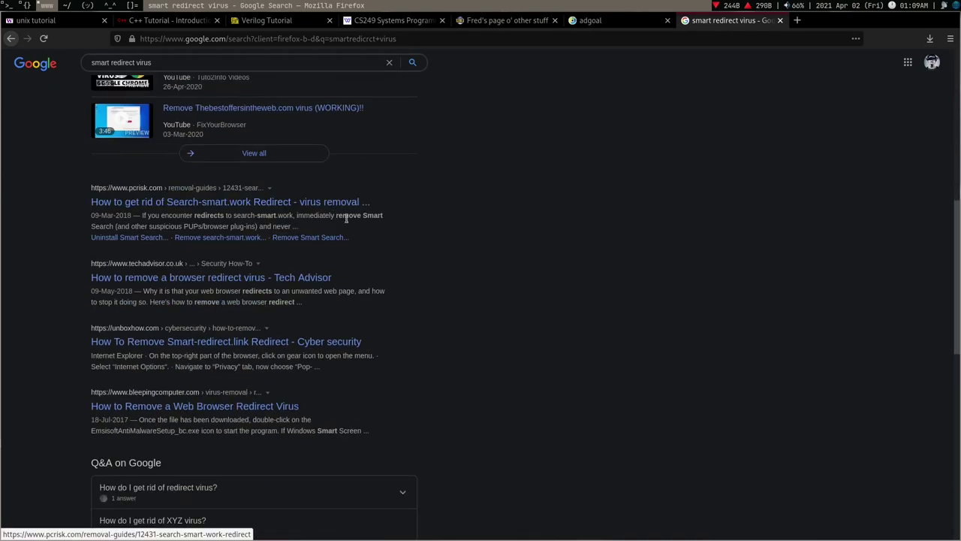
pyautogui.scroll(4, 559, 258)
pyautogui.scroll(3, 560, 258)
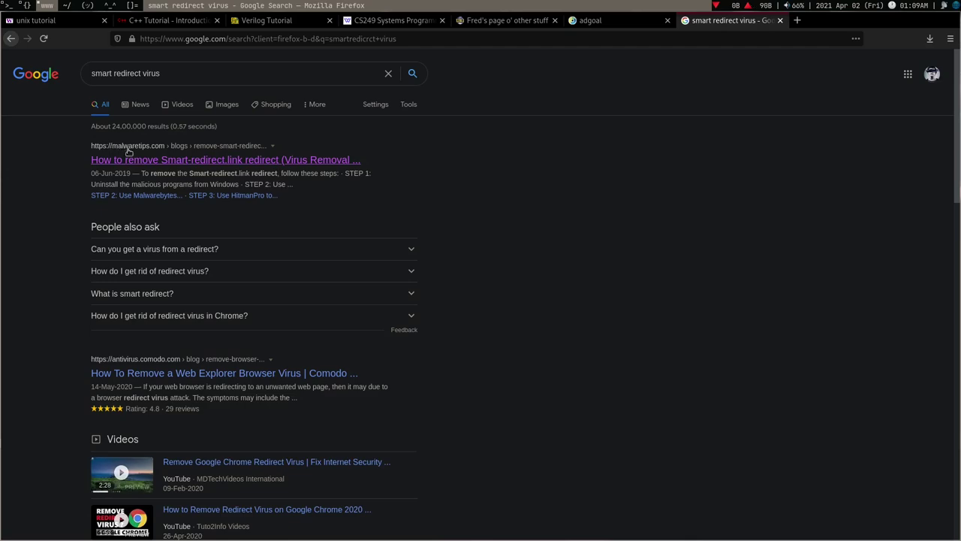
# Open the MalwareTips Smart-redirect.link removal guide in a new tab, then start a New Private Window
pyautogui.middleClick(148, 160)
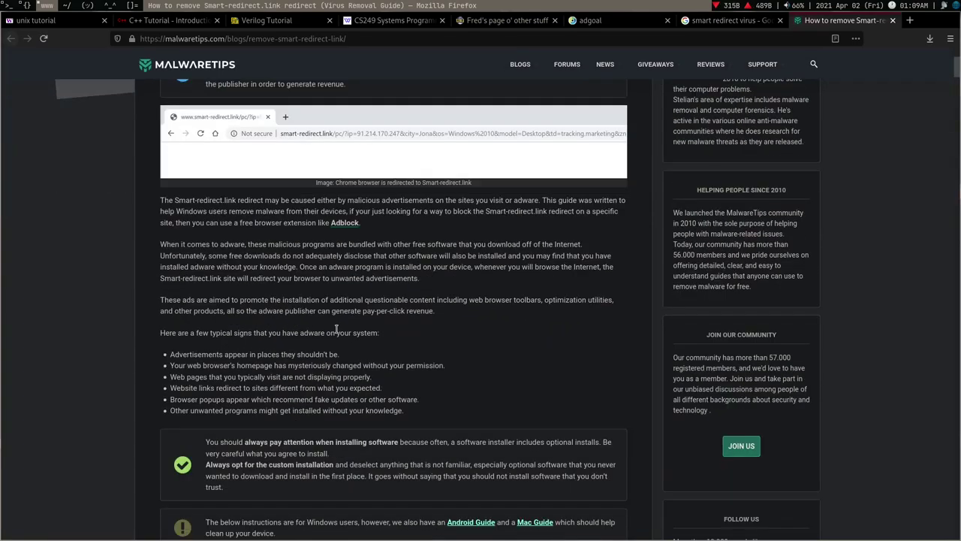
pyautogui.scroll(2, 337, 321)
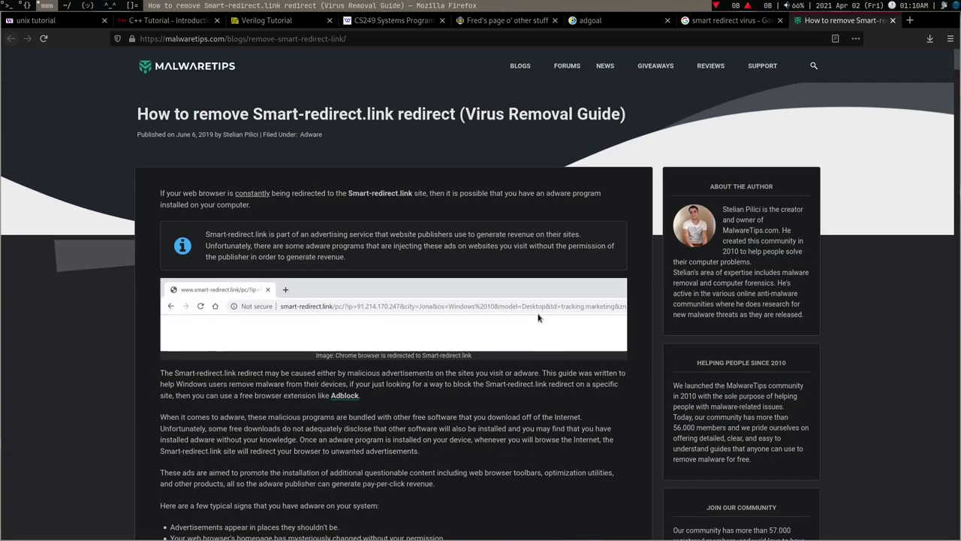
pyautogui.click(950, 39)
pyautogui.click(846, 111)
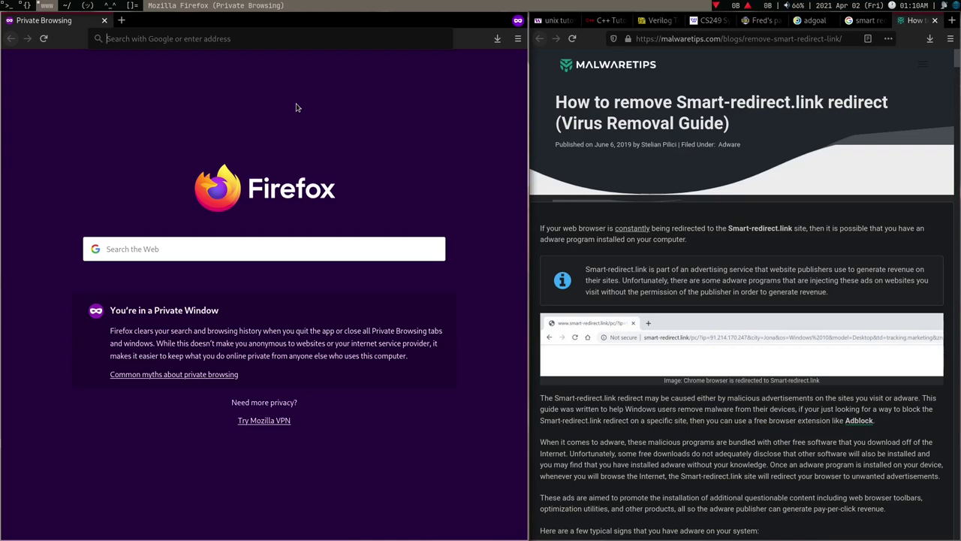
# Load wiby.me in the private window and search for 'unix'
pyautogui.write('wiby.me/')
pyautogui.press('Return')
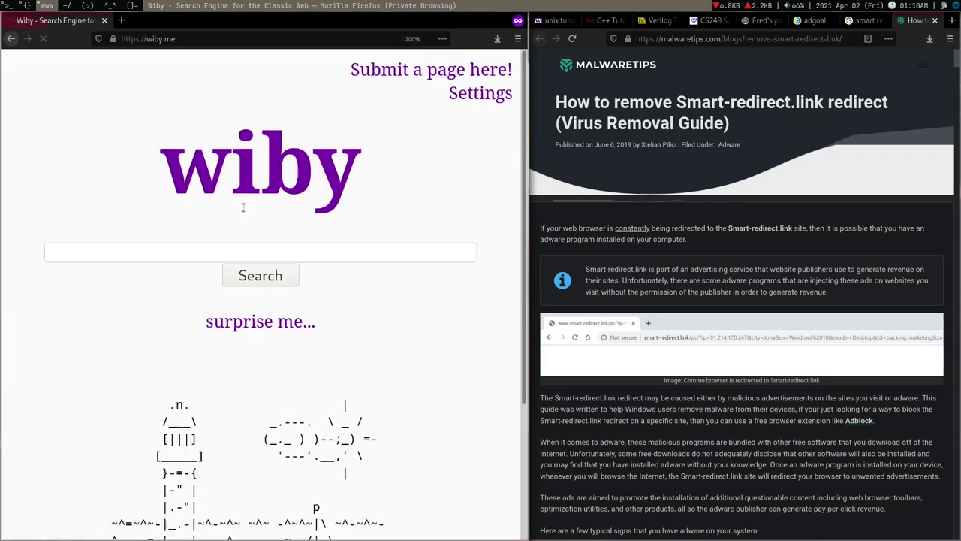
pyautogui.click(190, 263)
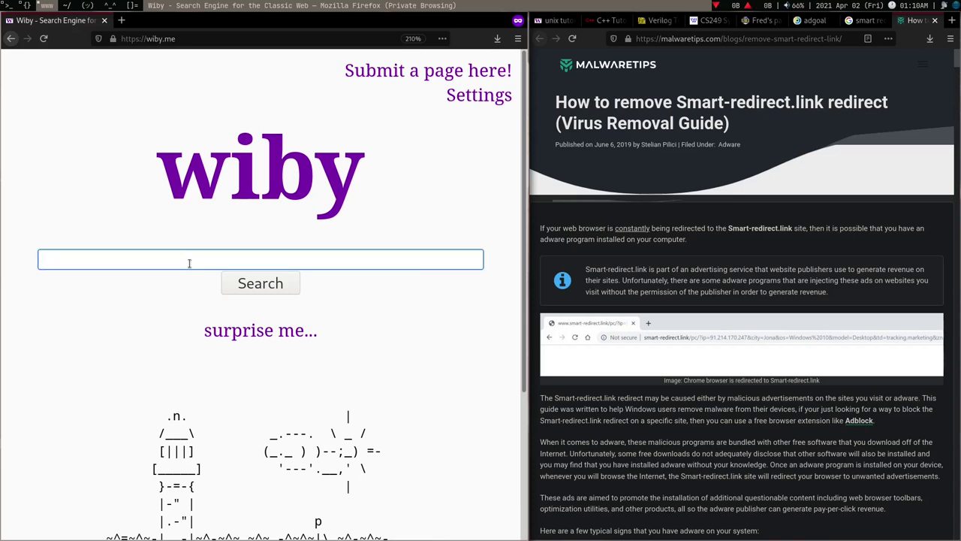
pyautogui.write('unix')
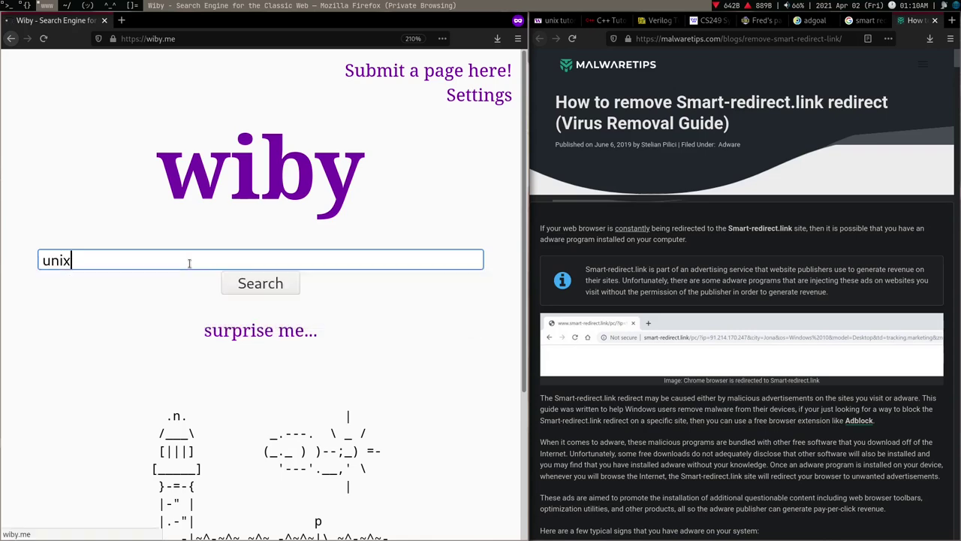
pyautogui.press('Return')
# Replace the query with 'bugswriter' and open Bugswriter's Homepage in a new tab
pyautogui.doubleClick(171, 92)
pyautogui.write('bugswriter')
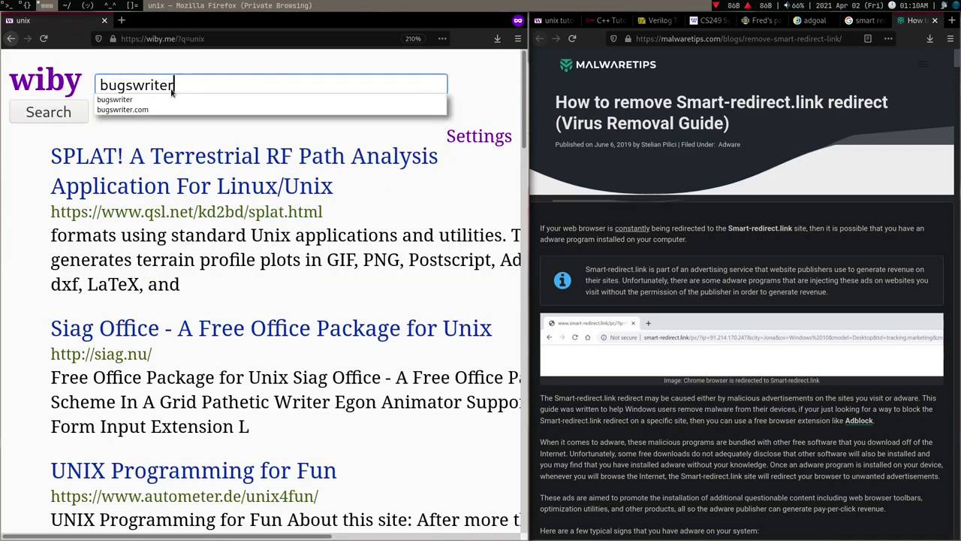
pyautogui.press('Return')
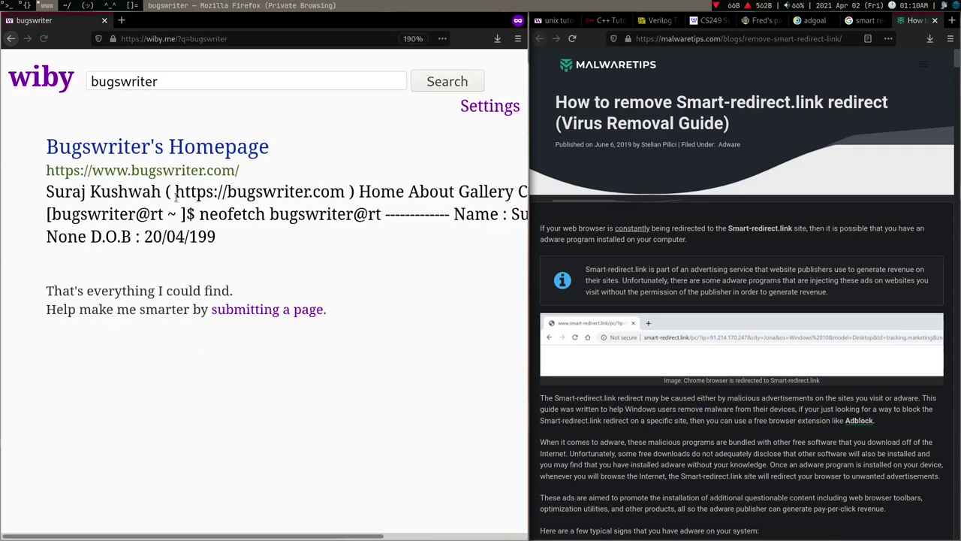
pyautogui.middleClick(164, 145)
pyautogui.click(164, 22)
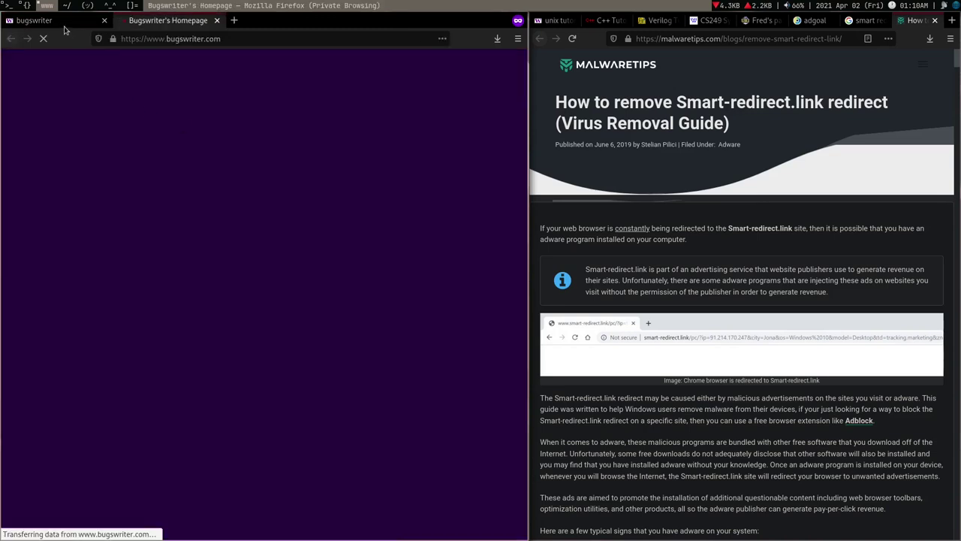
pyautogui.click(34, 21)
pyautogui.click(163, 20)
pyautogui.click(35, 20)
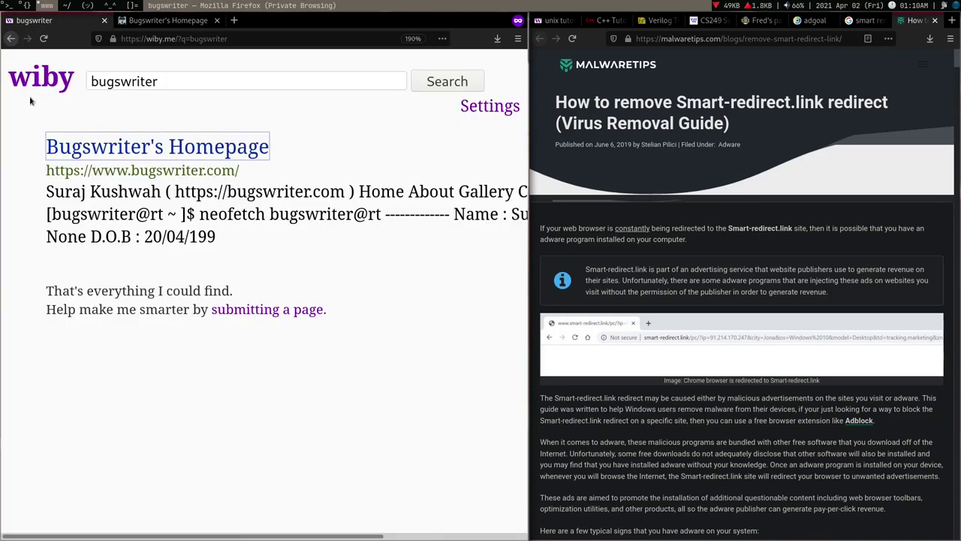
pyautogui.click(156, 22)
pyautogui.hotkey('ctrl', 'Tab')
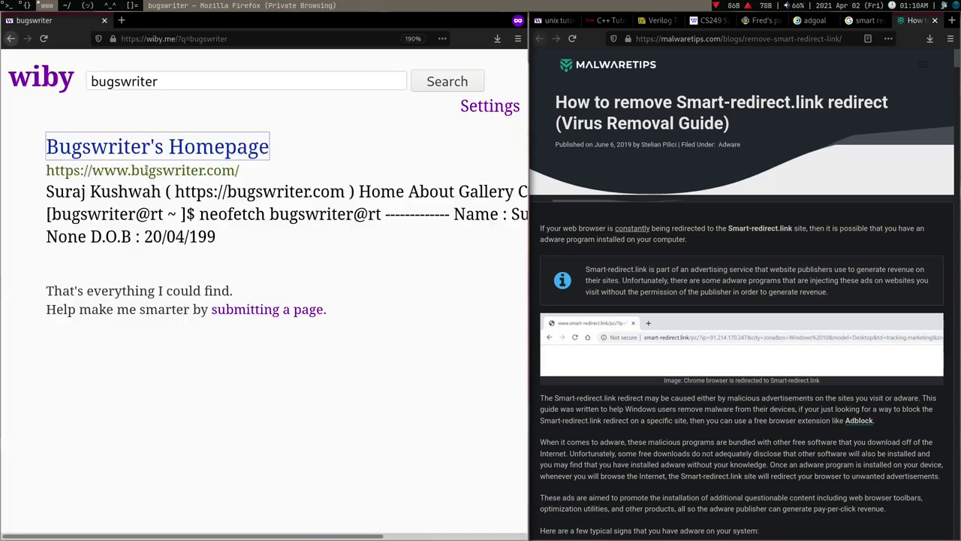
pyautogui.hotkey('ctrl', 'Tab')
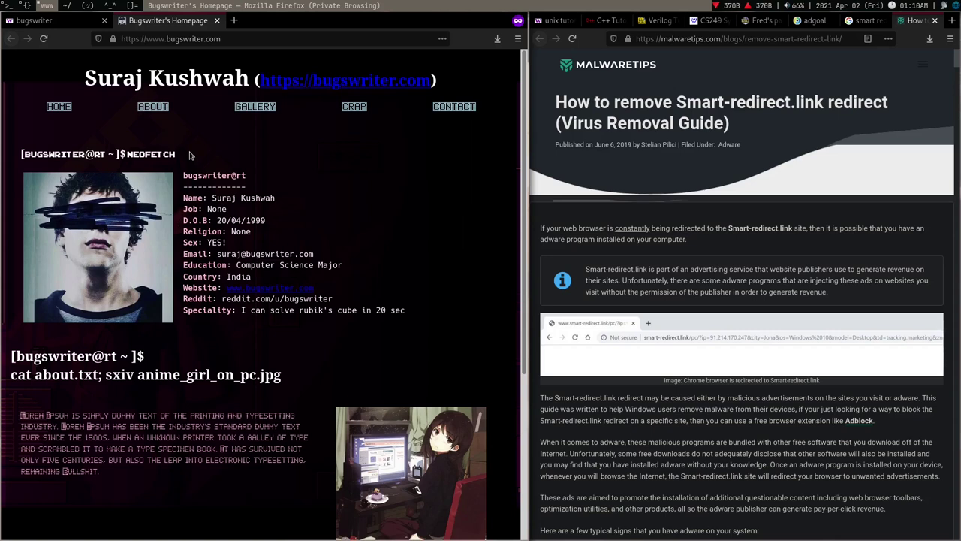
# Close the private window, narrow the browser, and open the VPN extension's details in Add-ons Manager
pyautogui.hotkey('ctrl', 'shift', 'w')
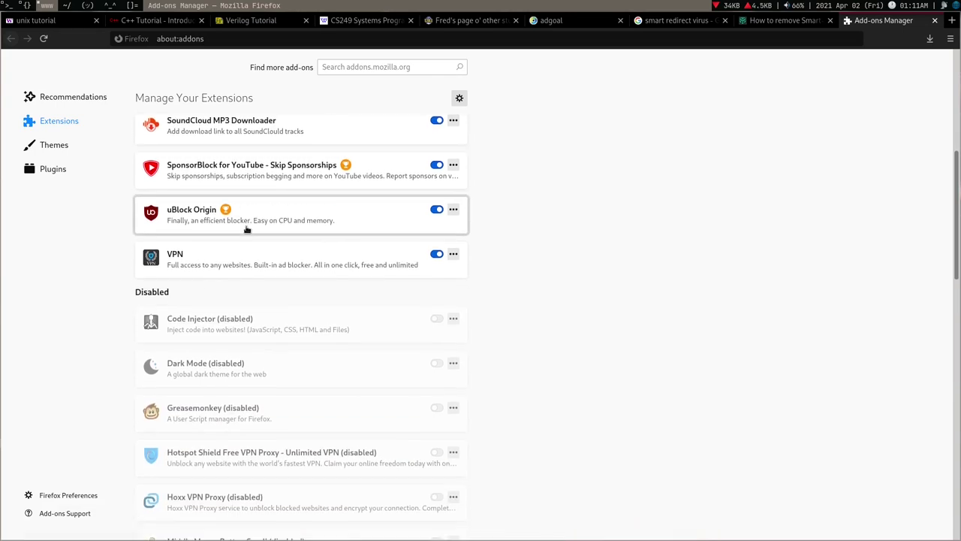
pyautogui.scroll(10, 248, 229)
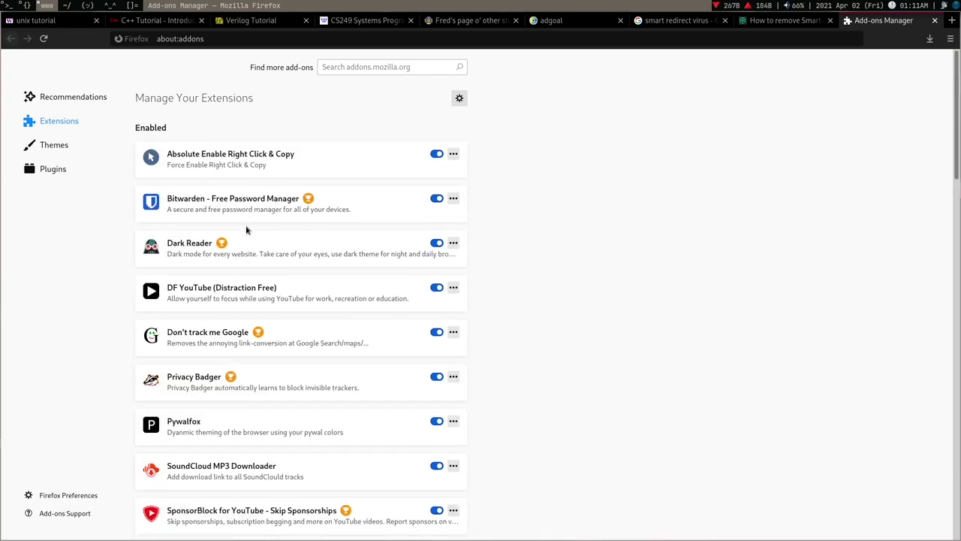
pyautogui.moveTo(905, 386); pyautogui.dragTo(618, 446)
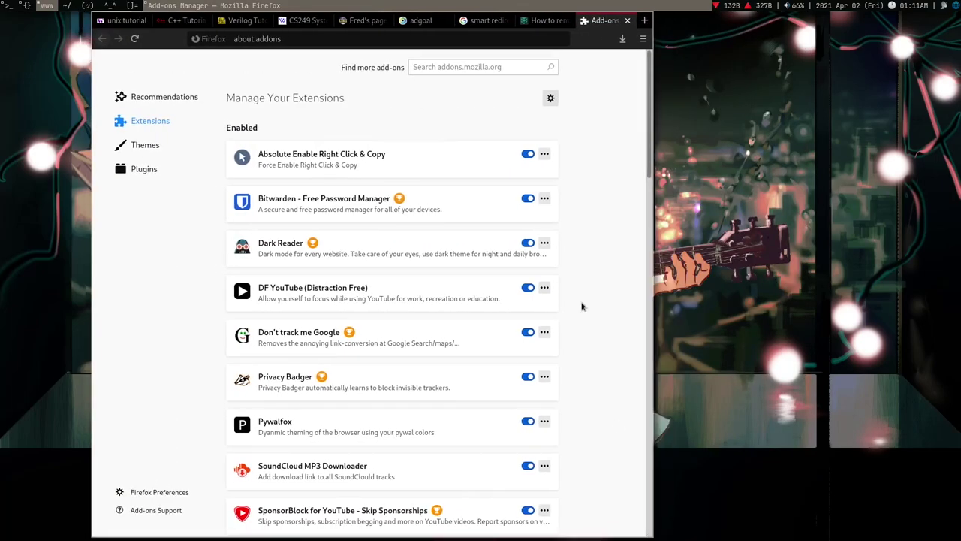
pyautogui.scroll(-5, 575, 307)
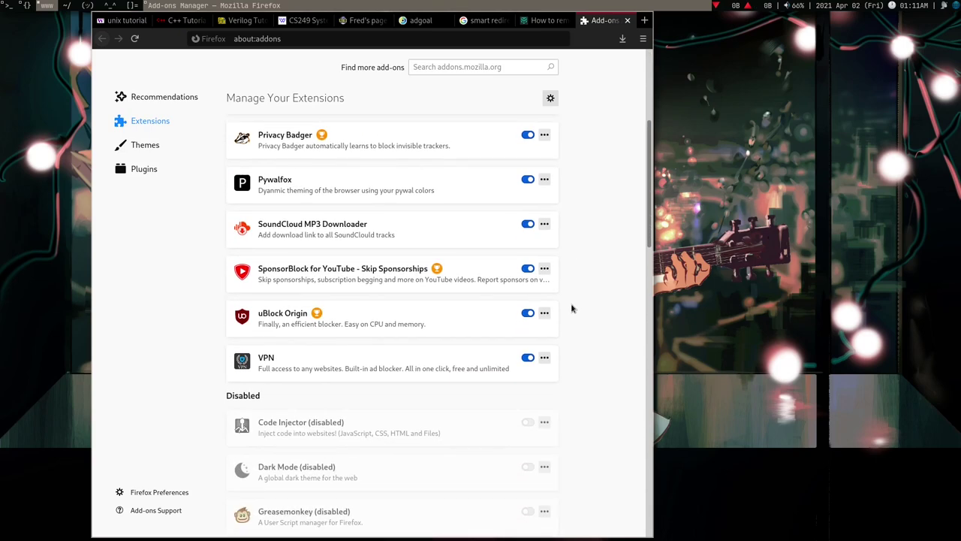
pyautogui.scroll(5, 571, 308)
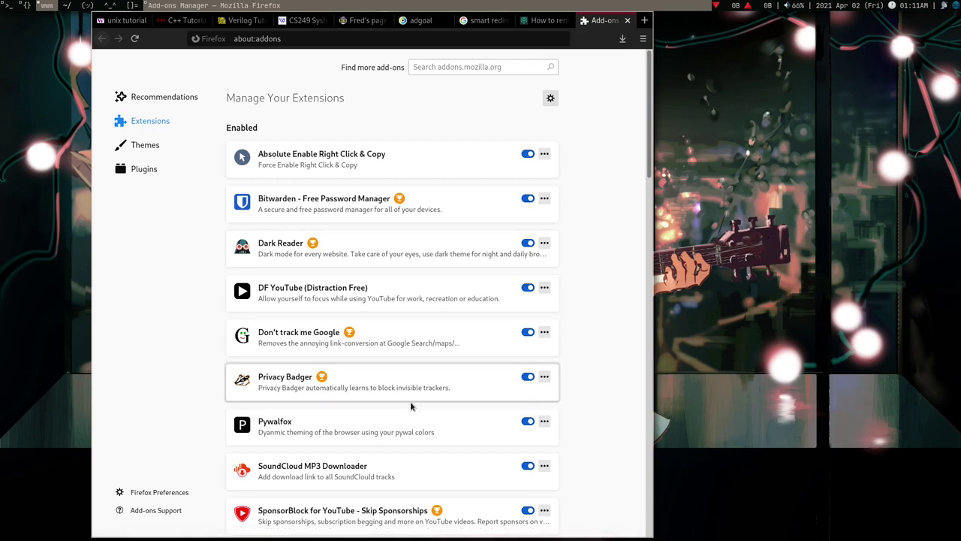
pyautogui.scroll(-2, 409, 409)
pyautogui.scroll(-2, 405, 394)
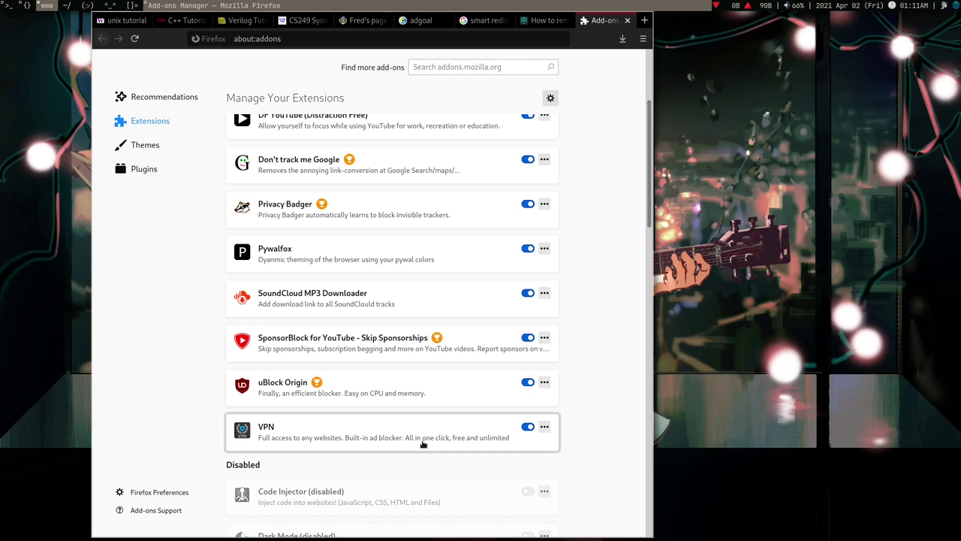
pyautogui.click(525, 432)
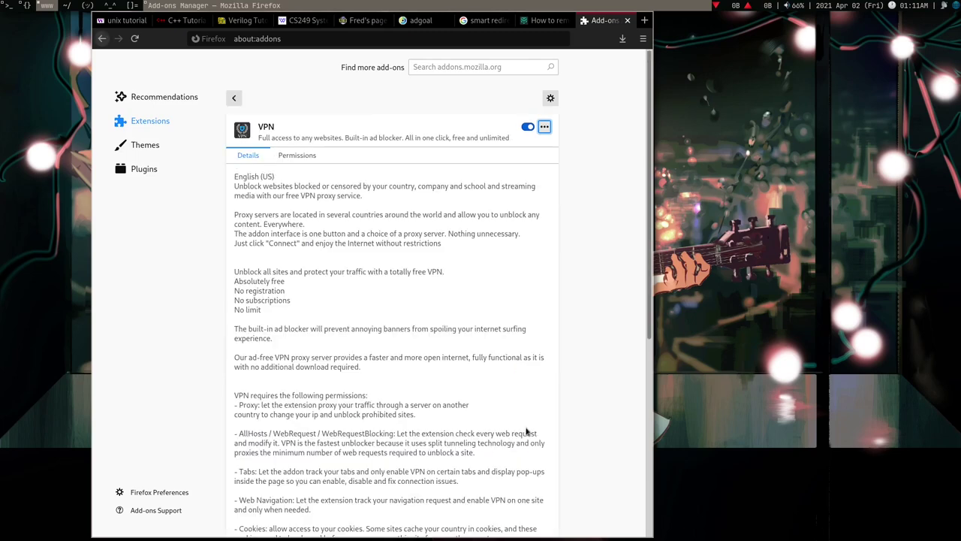
pyautogui.click(528, 128)
pyautogui.click(543, 20)
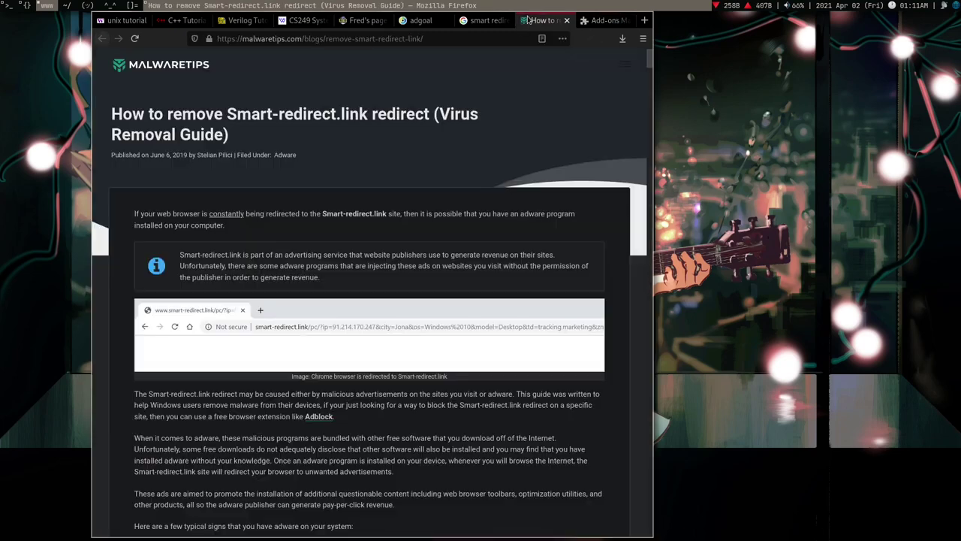
pyautogui.click(442, 41)
pyautogui.click(593, 95)
pyautogui.click(605, 21)
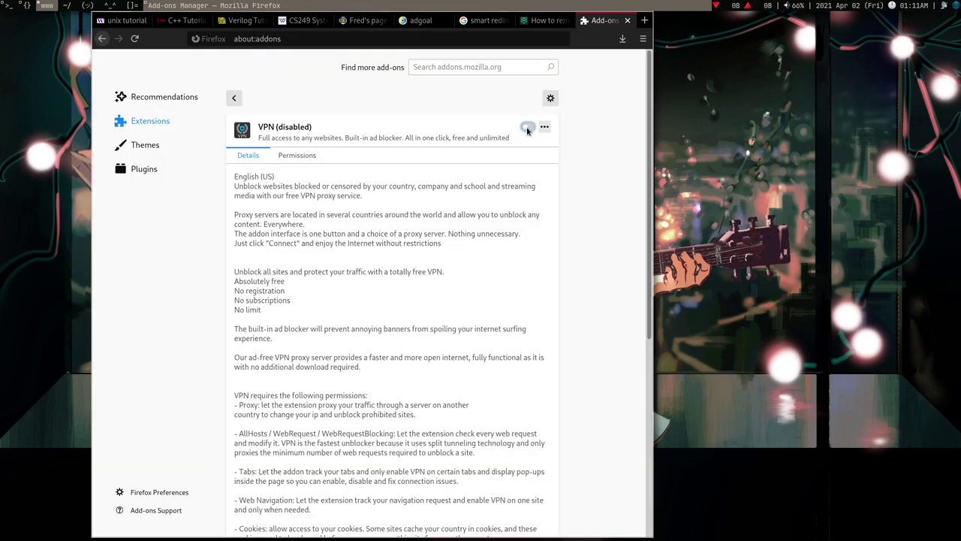
pyautogui.click(643, 21)
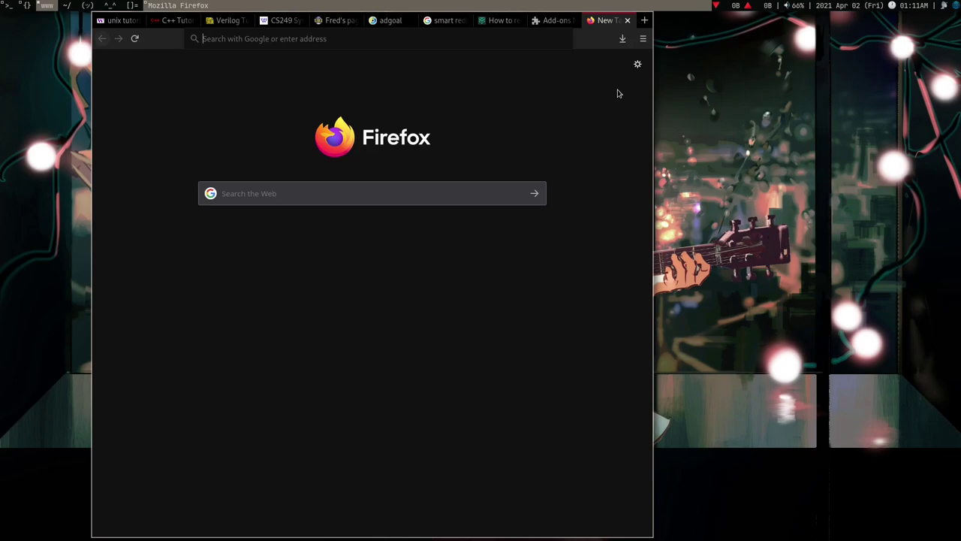
pyautogui.write('1337x.to/')
pyautogui.press('Return')
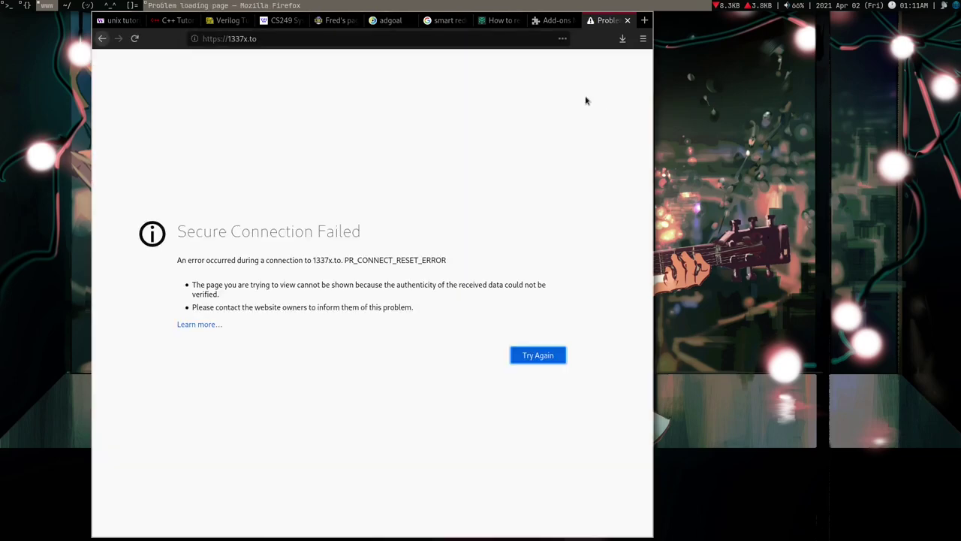
pyautogui.hotkey('ctrl', 'w')
# Load wiby.me in place of the smart redirect virus search tab
pyautogui.click(488, 21)
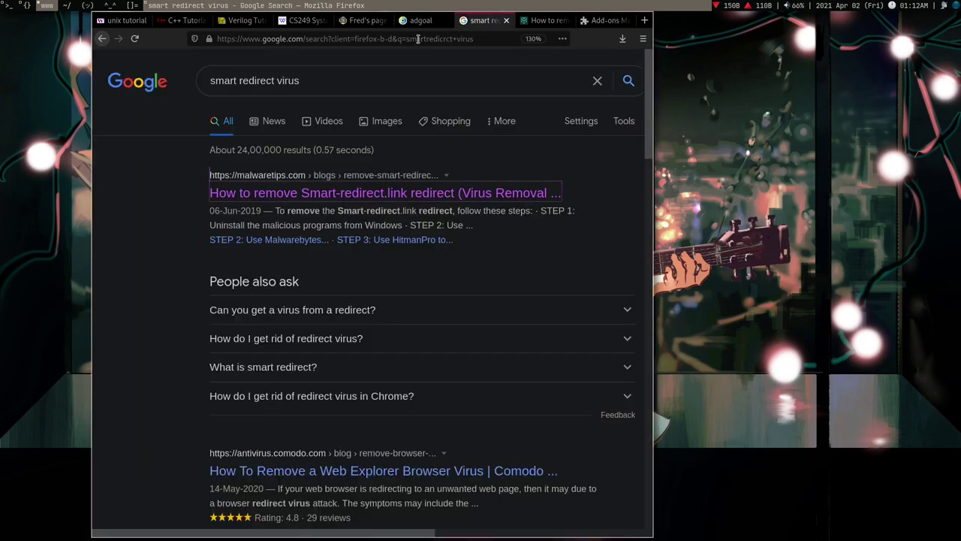
pyautogui.click(418, 38)
pyautogui.write('wiby.me/')
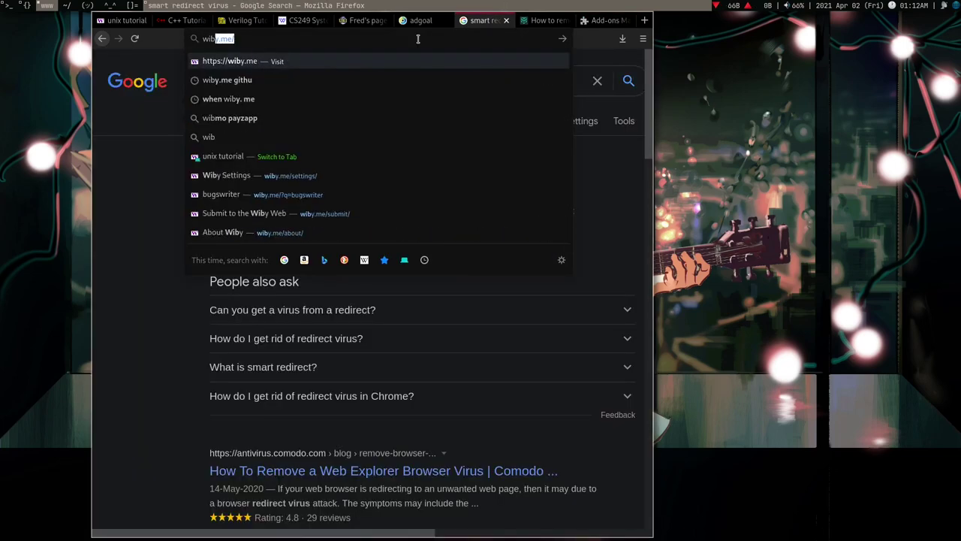
pyautogui.press('Return')
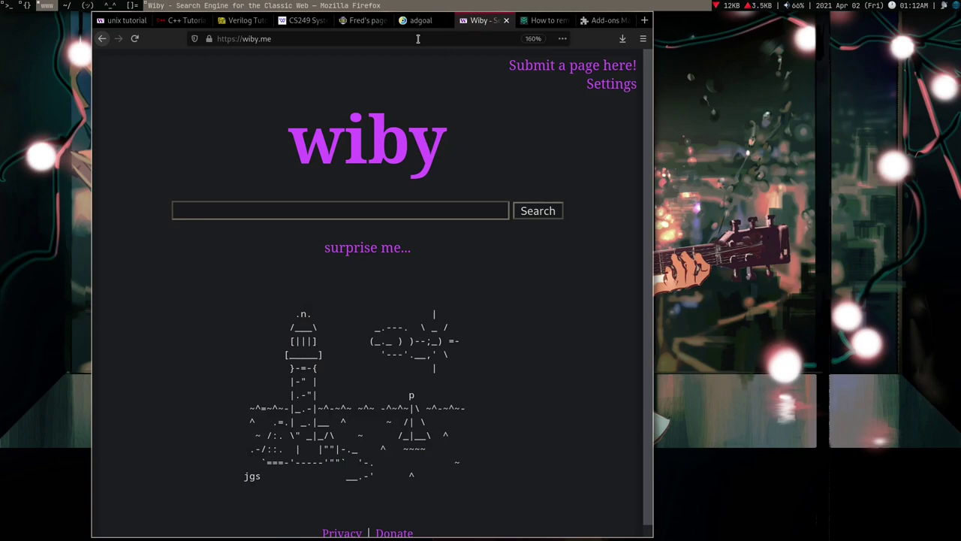
# Search Wiby for a person's name, open the top personal webpage, then return to Add-ons Manager
pyautogui.click(211, 212)
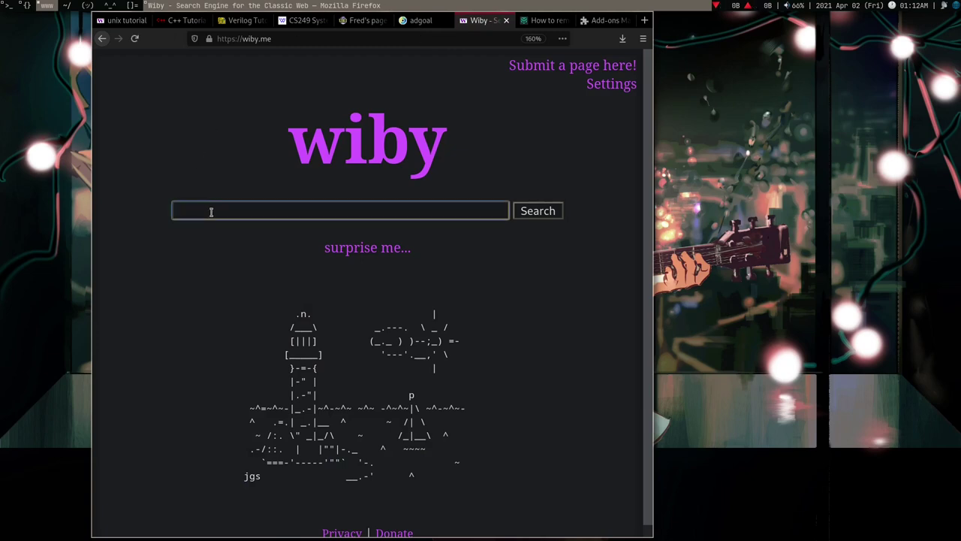
pyautogui.write('luke smith')
pyautogui.press('Return')
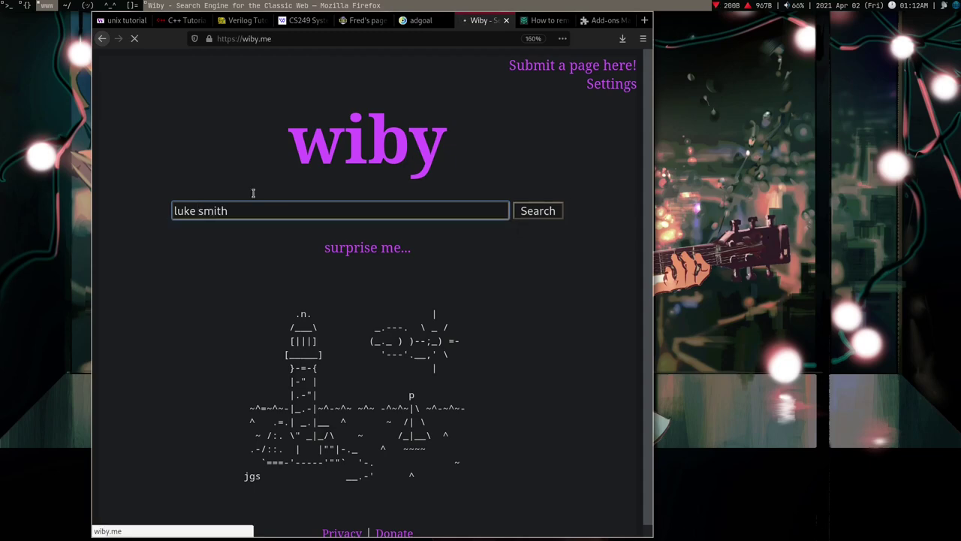
pyautogui.click(211, 132)
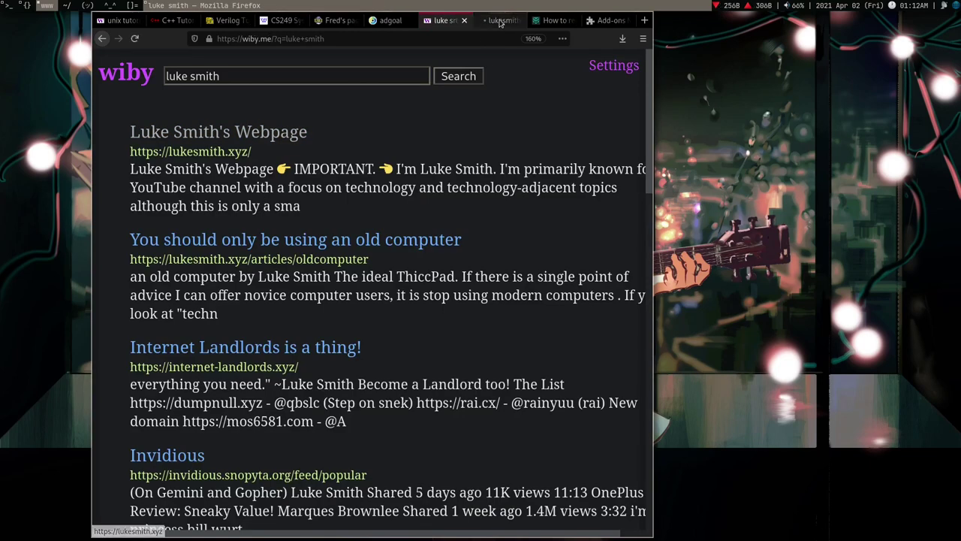
pyautogui.scroll(-3, 286, 117)
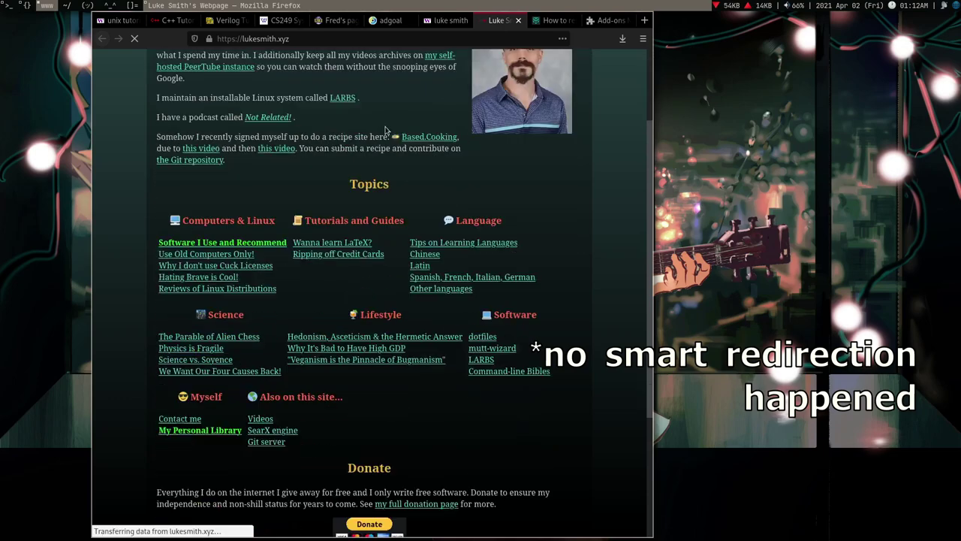
pyautogui.scroll(3, 397, 124)
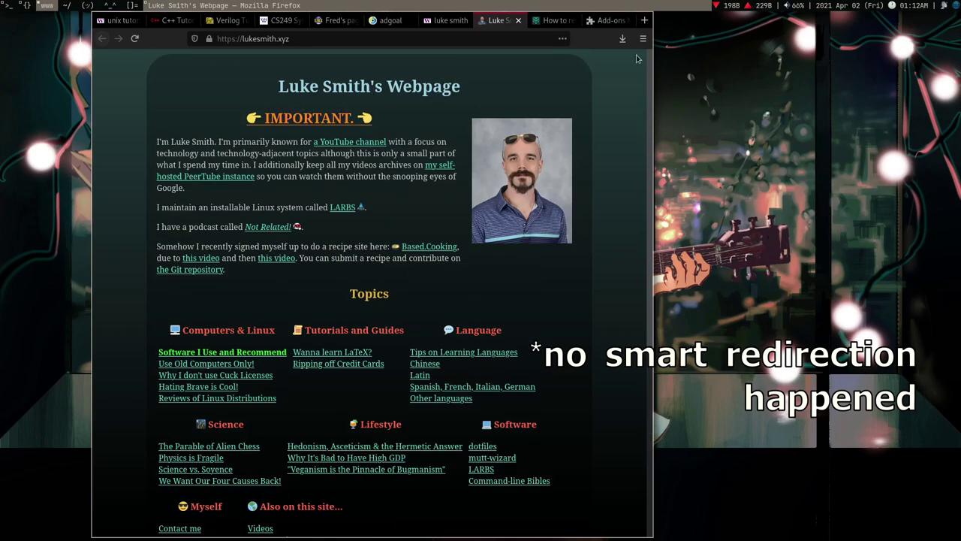
pyautogui.hotkey('ctrl', 'Tab')
pyautogui.hotkey('ctrl', 'Tab')
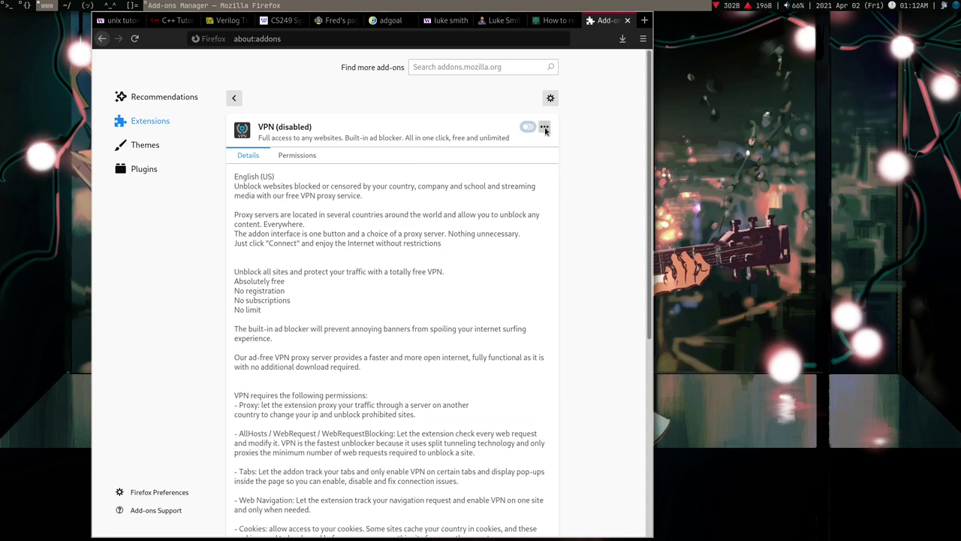
# Return to the full extensions list and scroll down to the disabled VPN entry
pyautogui.click(234, 97)
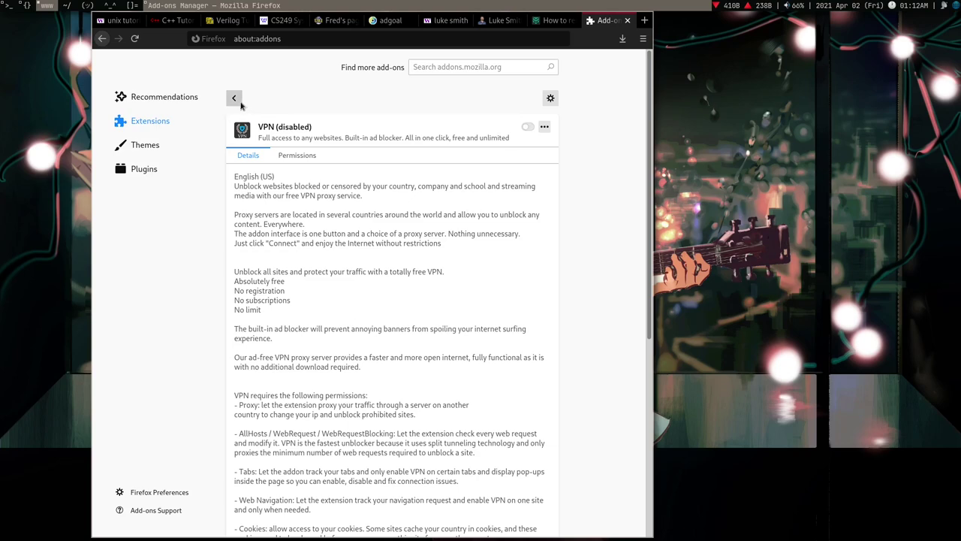
pyautogui.scroll(4, 541, 242)
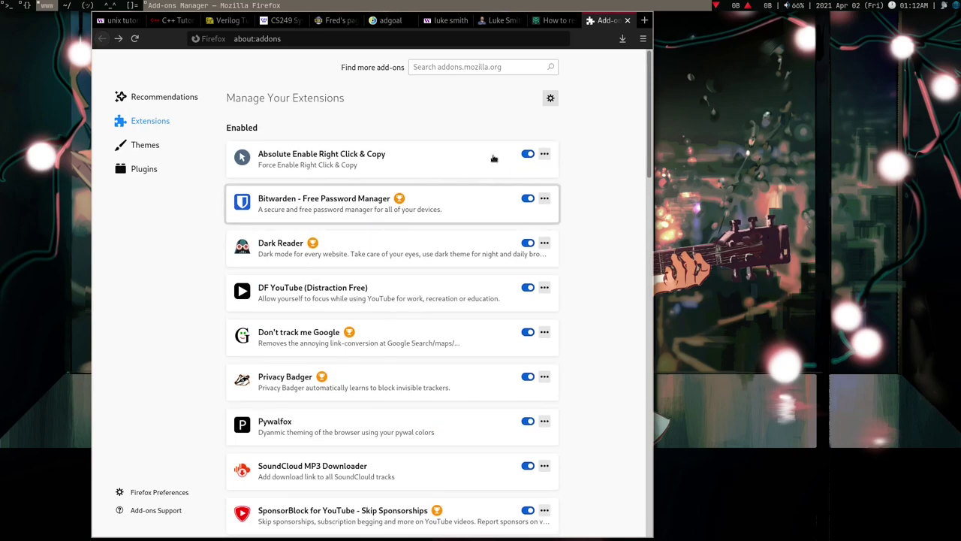
pyautogui.scroll(-3, 436, 323)
pyautogui.scroll(-3, 422, 332)
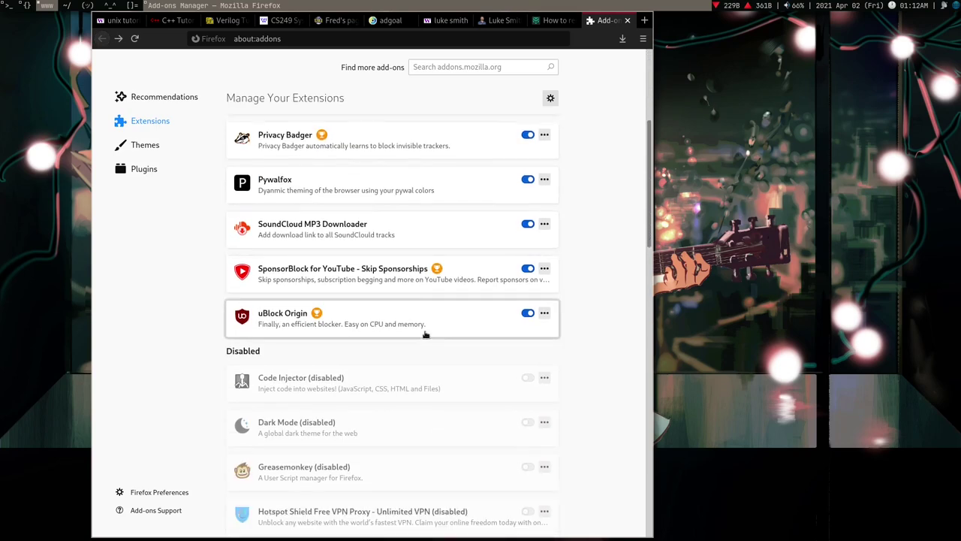
pyautogui.scroll(2, 424, 335)
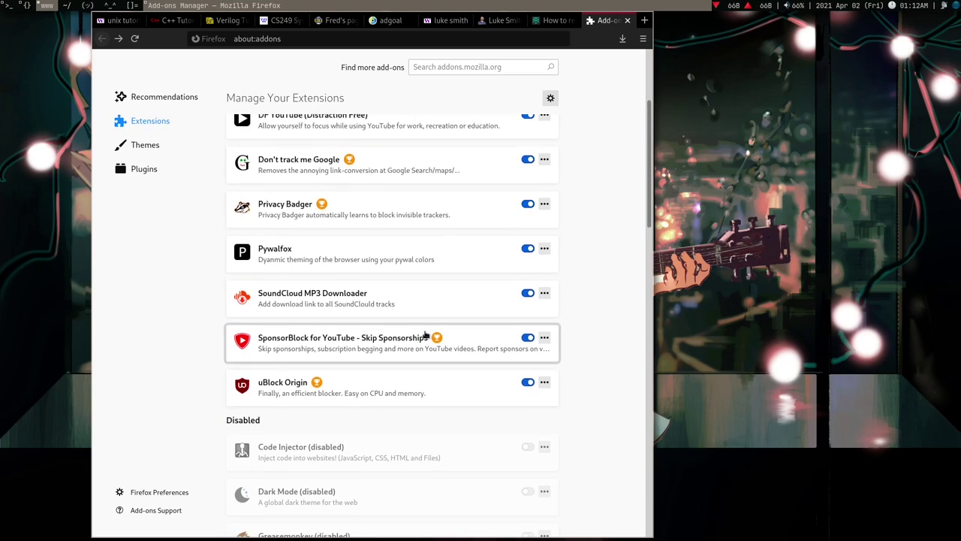
pyautogui.scroll(-5, 425, 334)
pyautogui.scroll(-7, 425, 349)
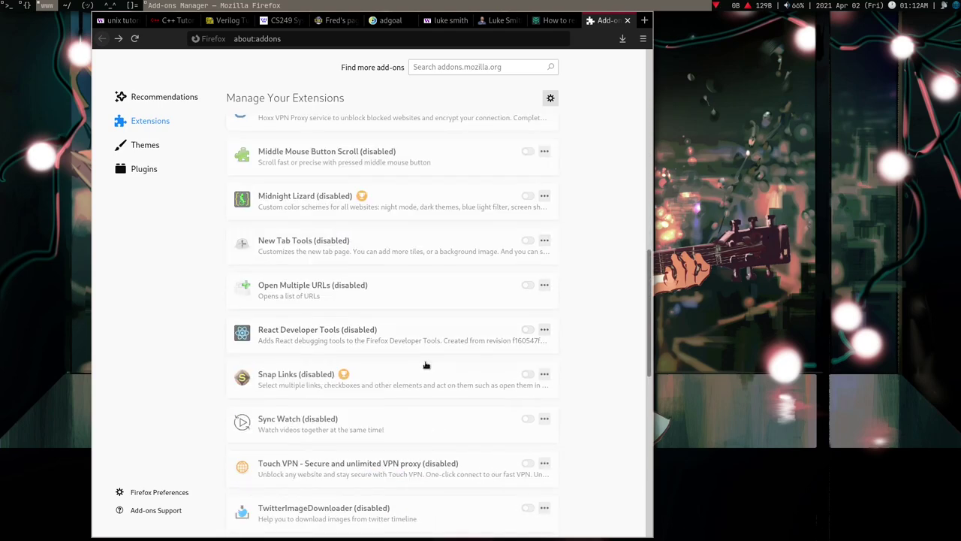
pyautogui.scroll(3, 425, 366)
pyautogui.scroll(-2, 426, 366)
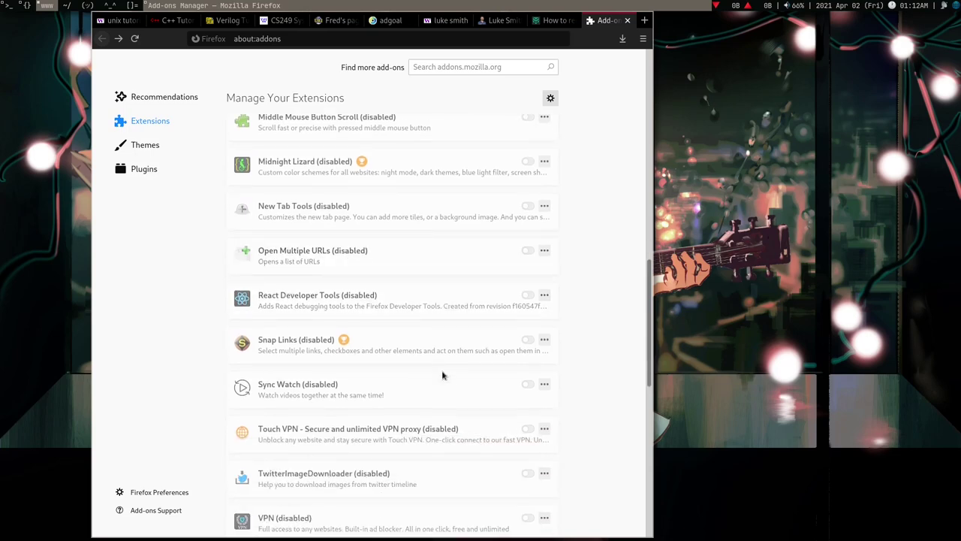
pyautogui.scroll(-2, 443, 383)
pyautogui.scroll(-1, 443, 382)
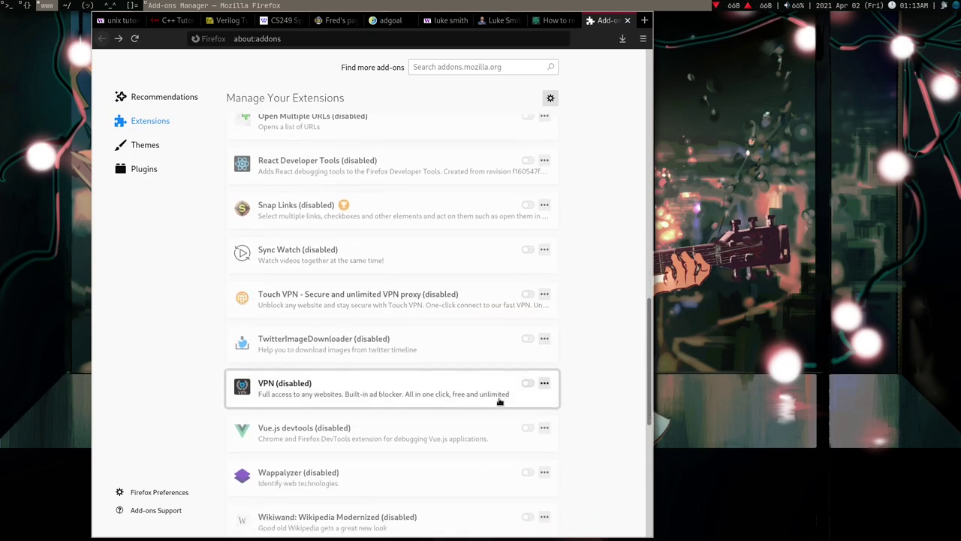
# Switch on the VPN extension's toggle and confirm it moved into the enabled list
pyautogui.click(528, 379)
pyautogui.scroll(8, 554, 285)
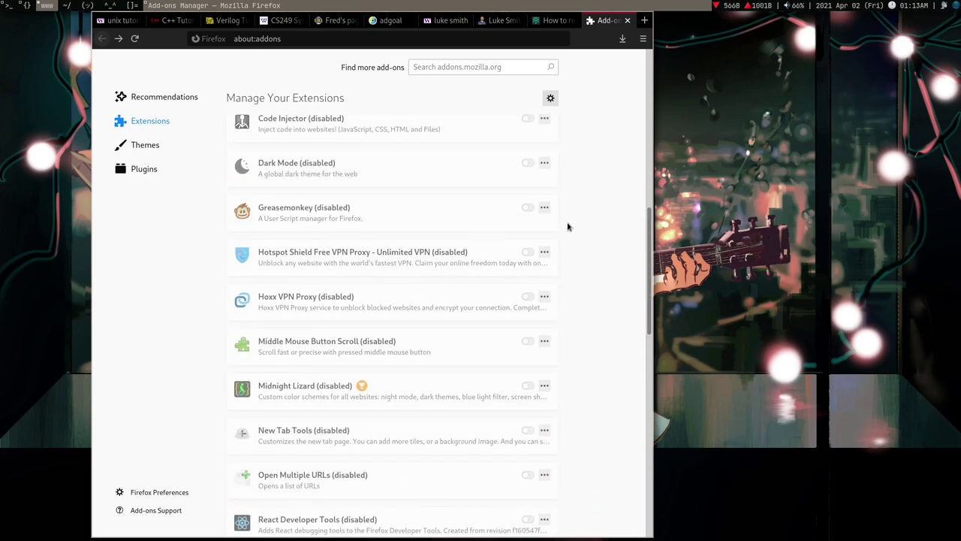
pyautogui.scroll(-3, 420, 358)
pyautogui.scroll(-4, 318, 300)
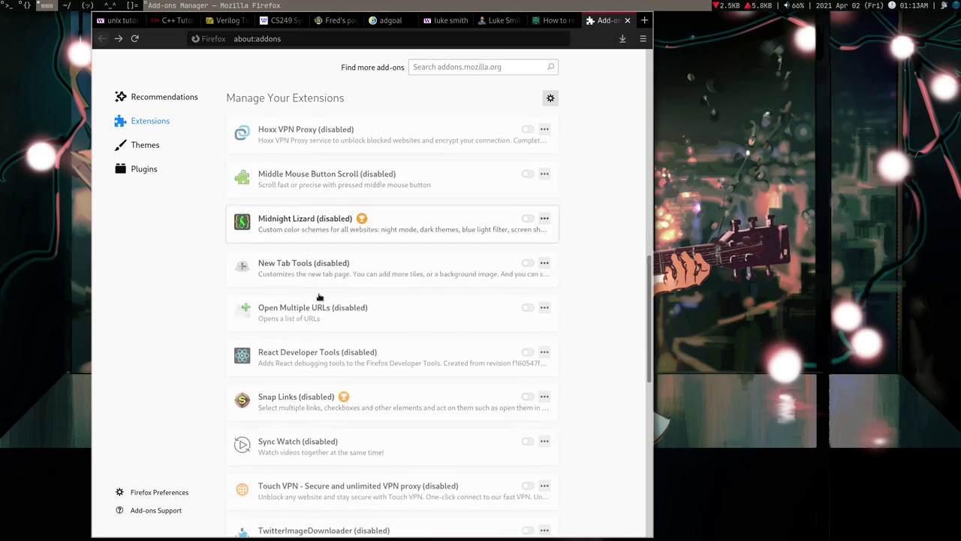
pyautogui.scroll(10, 553, 401)
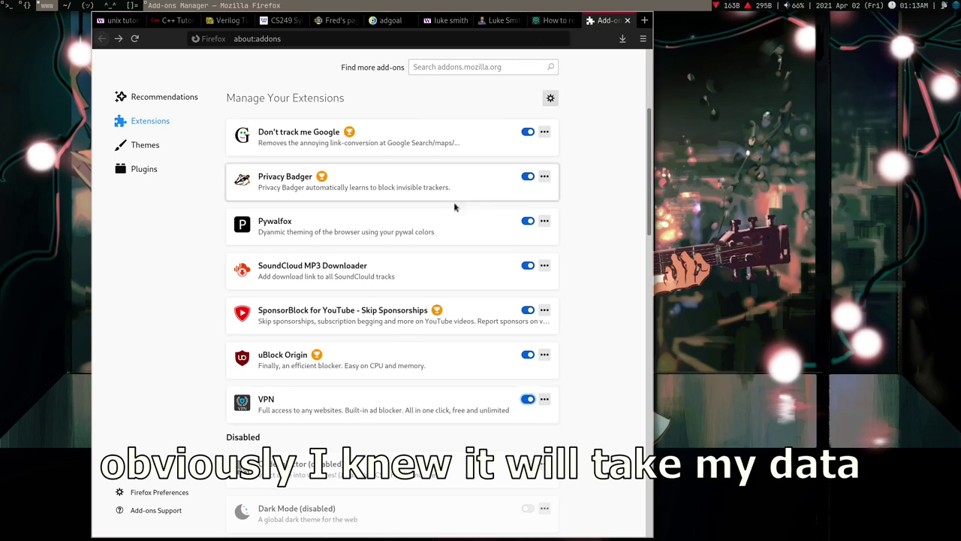
# Add the VPN extension's button to the toolbar next to the tabs using Customize Toolbar
pyautogui.rightClick(590, 36)
pyautogui.click(609, 95)
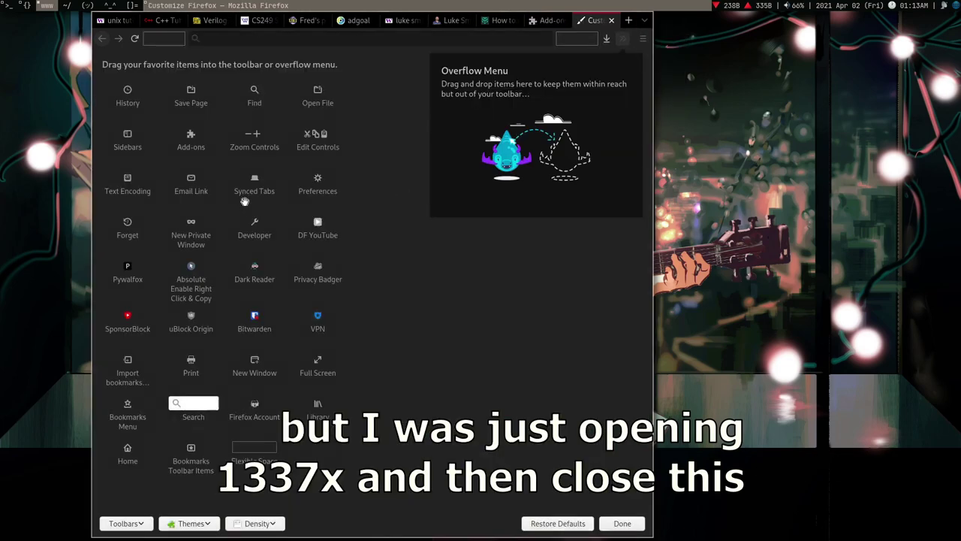
pyautogui.moveTo(323, 319); pyautogui.dragTo(628, 21)
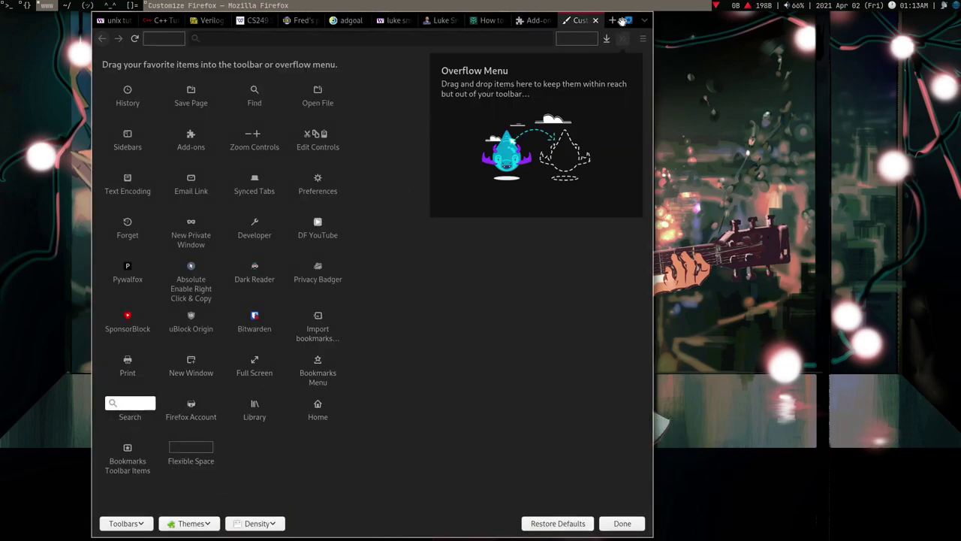
pyautogui.middleClick(573, 27)
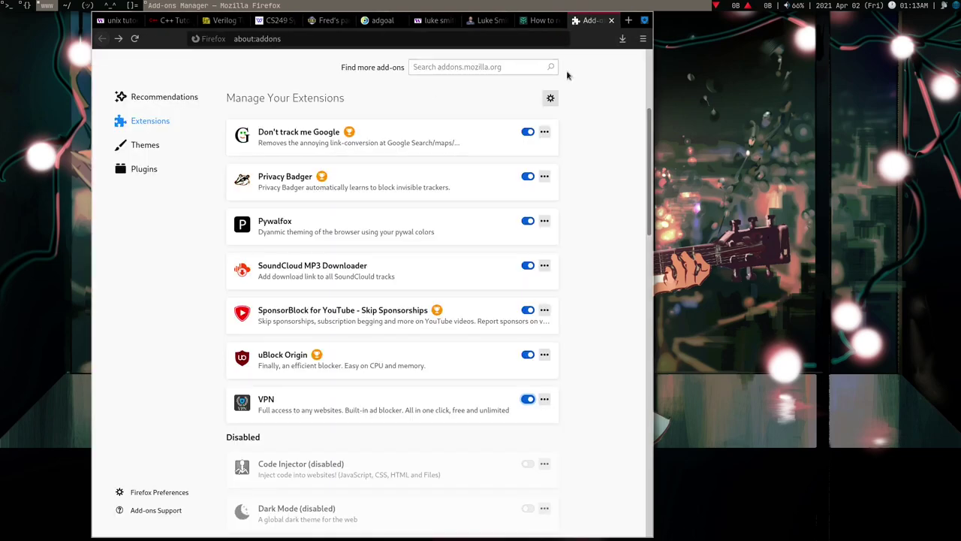
# Connect the VPN from its toolbar panel and bring up the extension's context menu
pyautogui.click(539, 21)
pyautogui.click(644, 21)
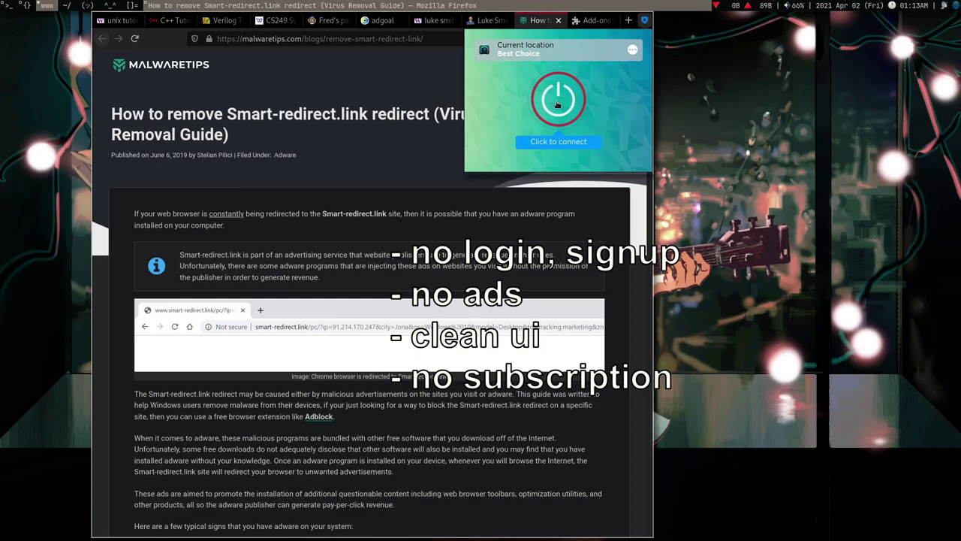
pyautogui.click(557, 101)
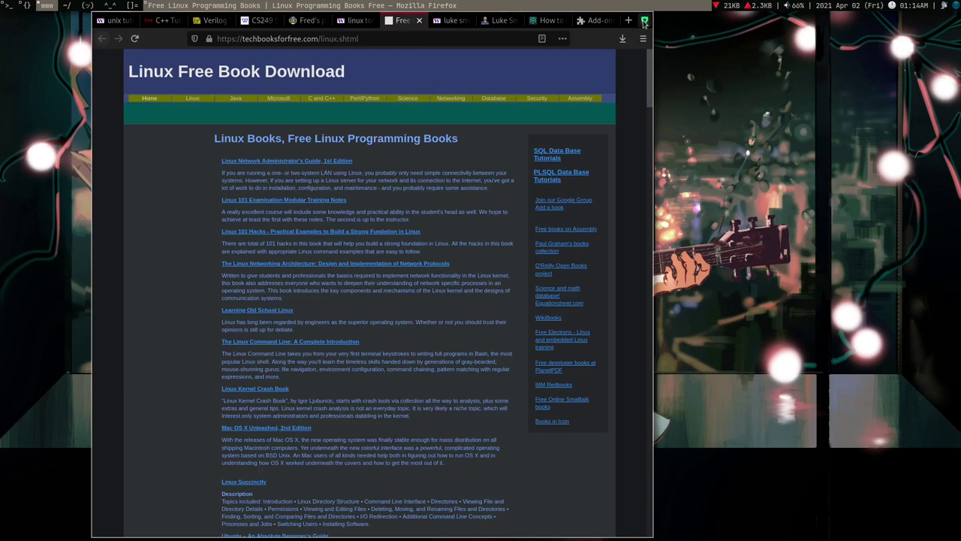
pyautogui.rightClick(644, 20)
# Report the VPN extension to Mozilla as spam or unwanted advertising, describing 'they are making money from me'
pyautogui.click(683, 29)
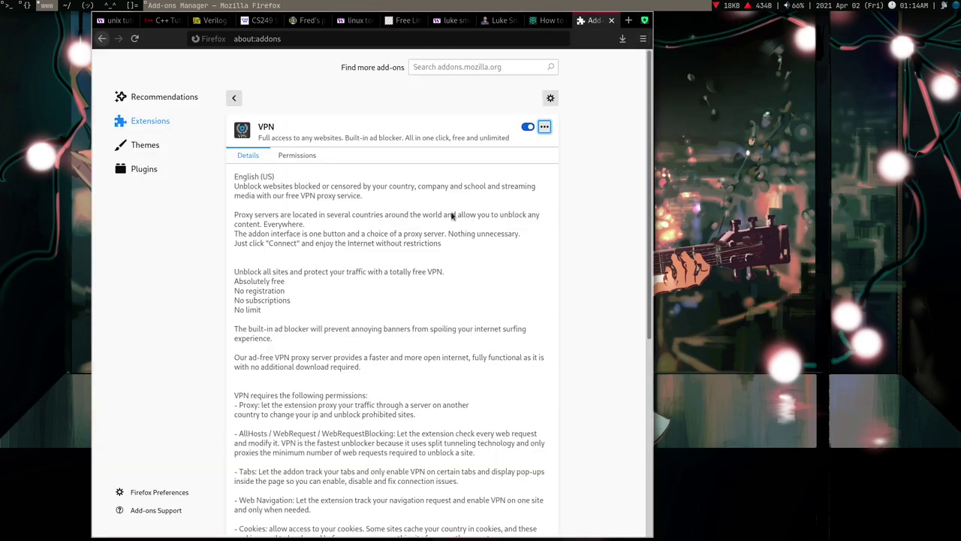
pyautogui.click(545, 126)
pyautogui.click(494, 176)
pyautogui.click(544, 128)
pyautogui.click(561, 161)
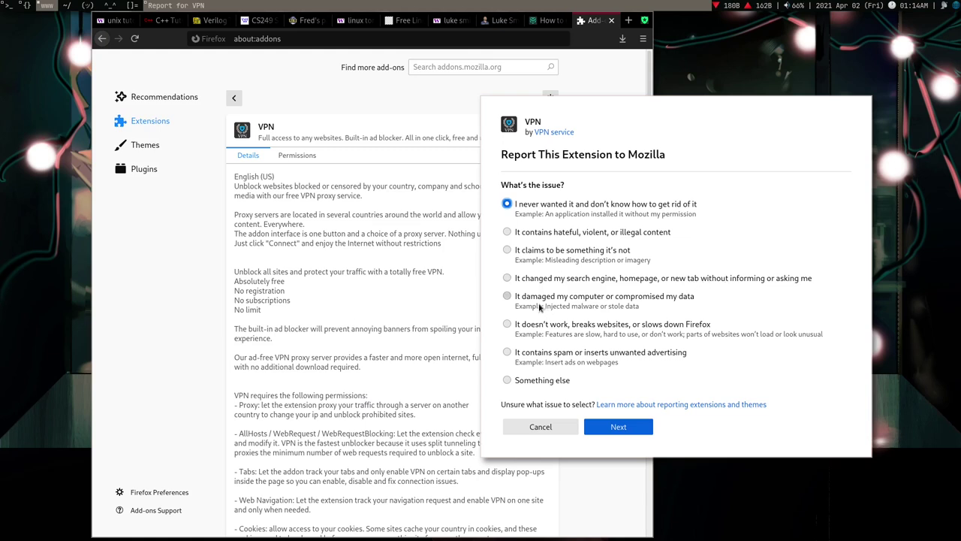
pyautogui.click(556, 353)
pyautogui.click(620, 428)
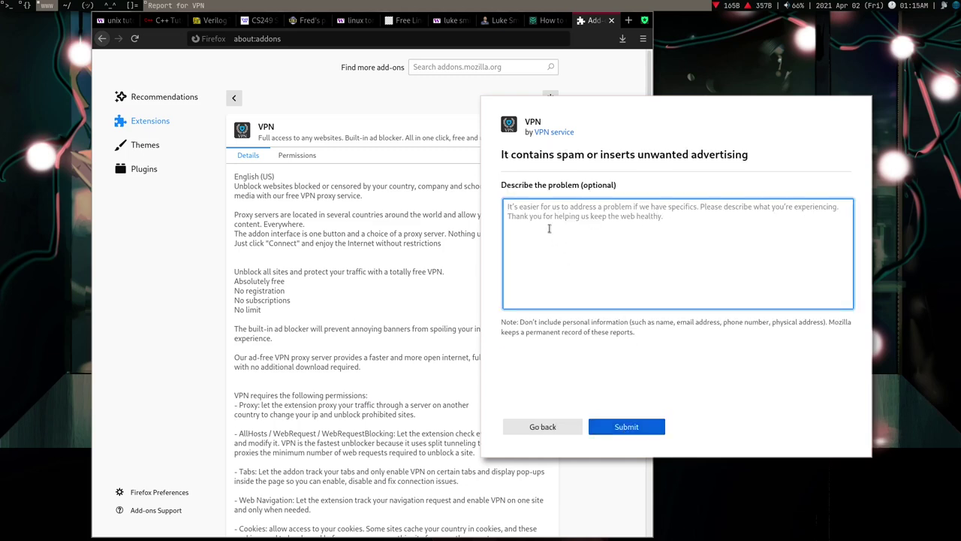
pyautogui.write('they are ')
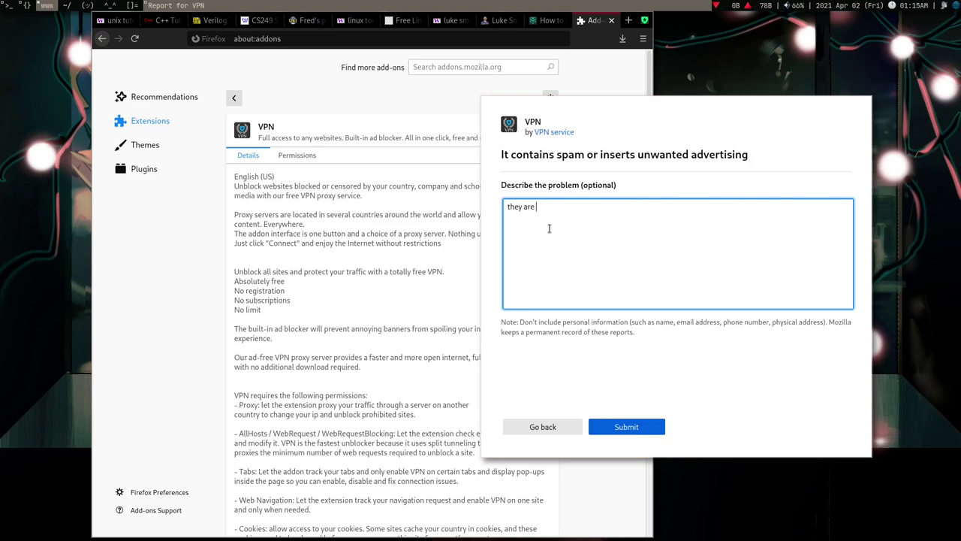
pyautogui.write('making money from me.')
pyautogui.click(626, 426)
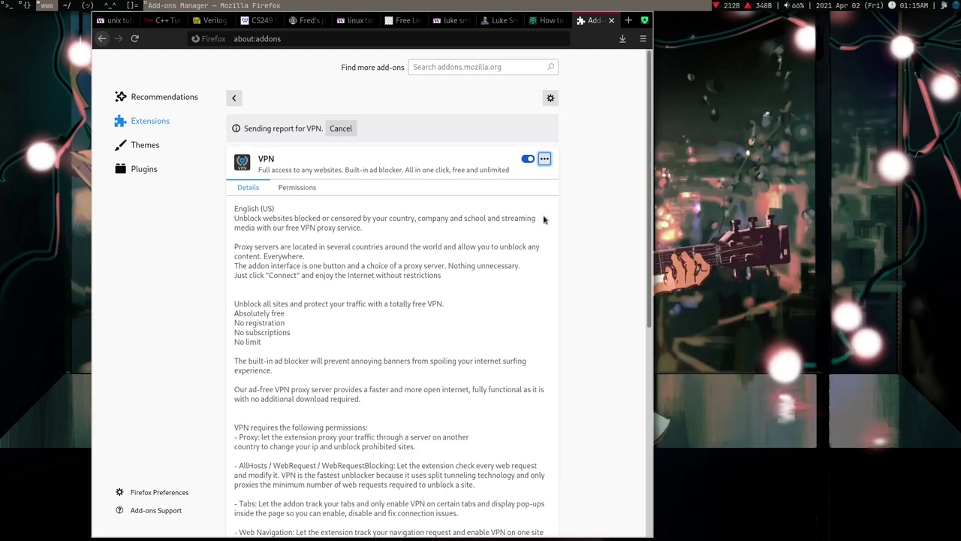
# Remove the VPN extension from Firefox via its toolbar icon, also reporting it, and return to a new tab
pyautogui.click(628, 21)
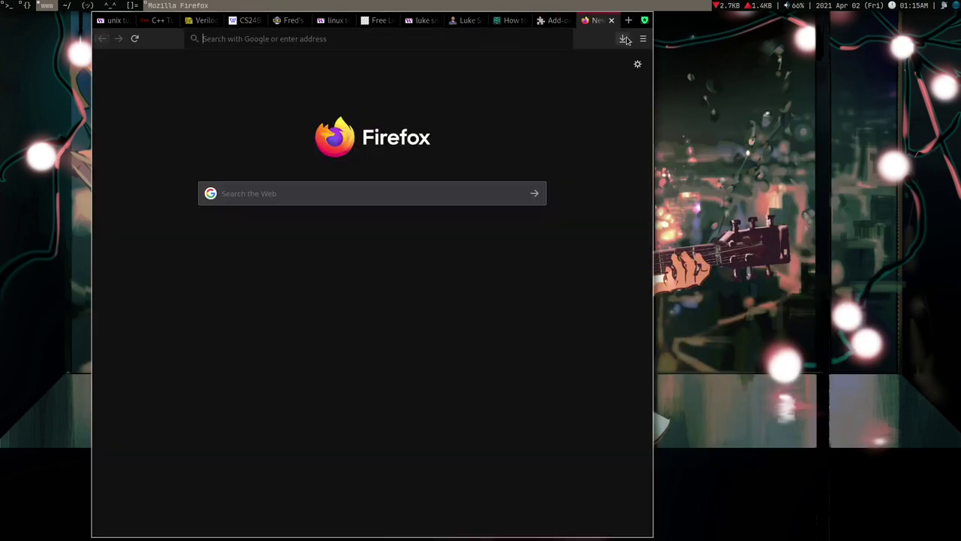
pyautogui.rightClick(645, 20)
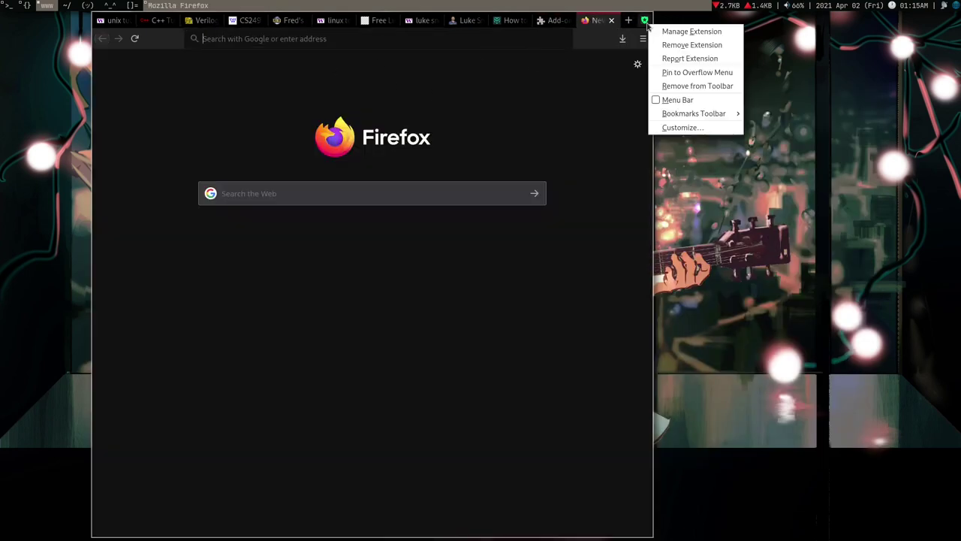
pyautogui.click(687, 46)
pyautogui.click(430, 289)
pyautogui.click(440, 301)
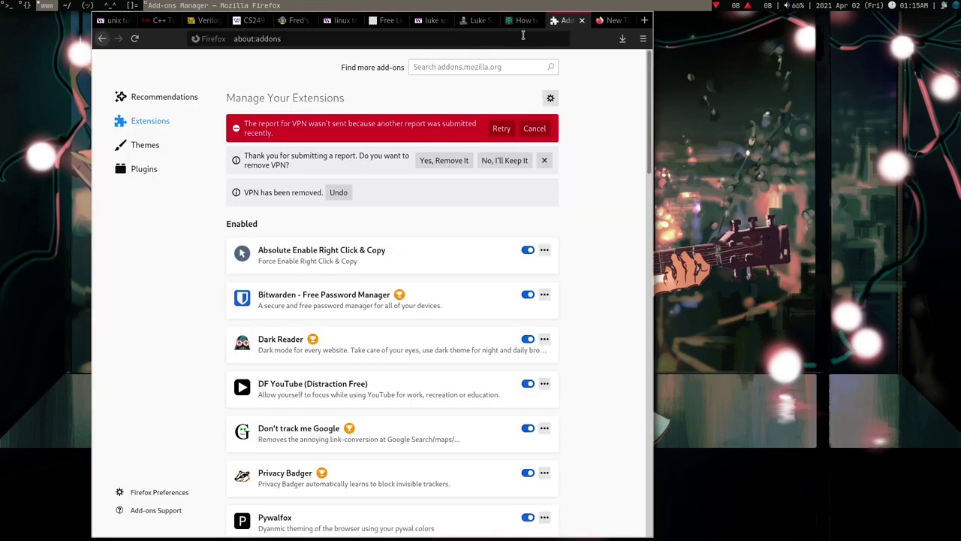
pyautogui.click(614, 21)
pyautogui.click(443, 38)
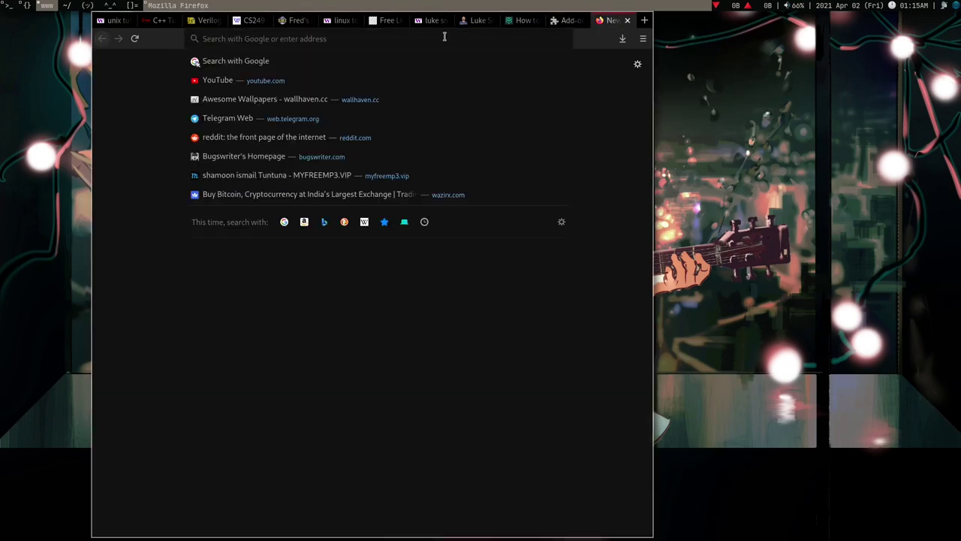
# Search the web for 'ad on firefox', open Add-ons for Firefox, and search that site for 'vpn'
pyautogui.write('ad on')
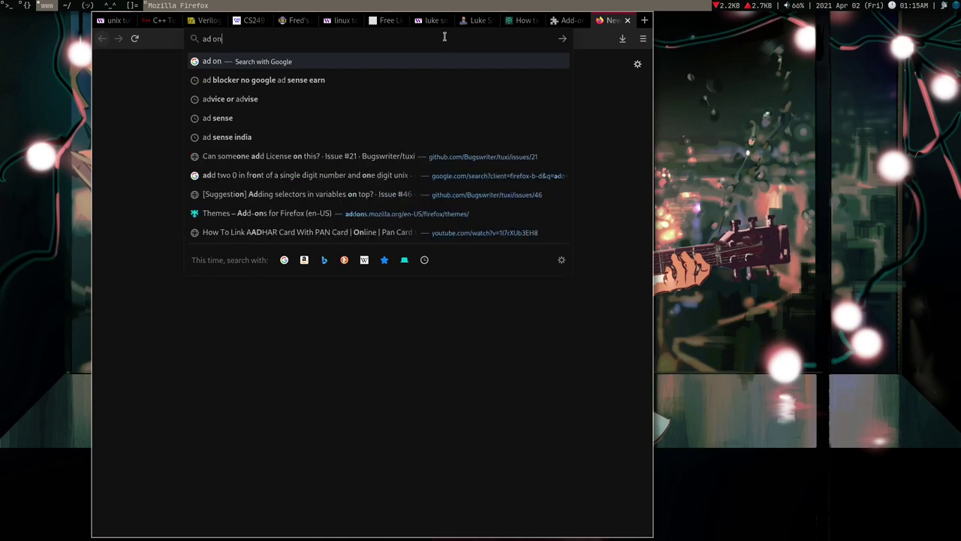
pyautogui.write(' firefox')
pyautogui.press('Return')
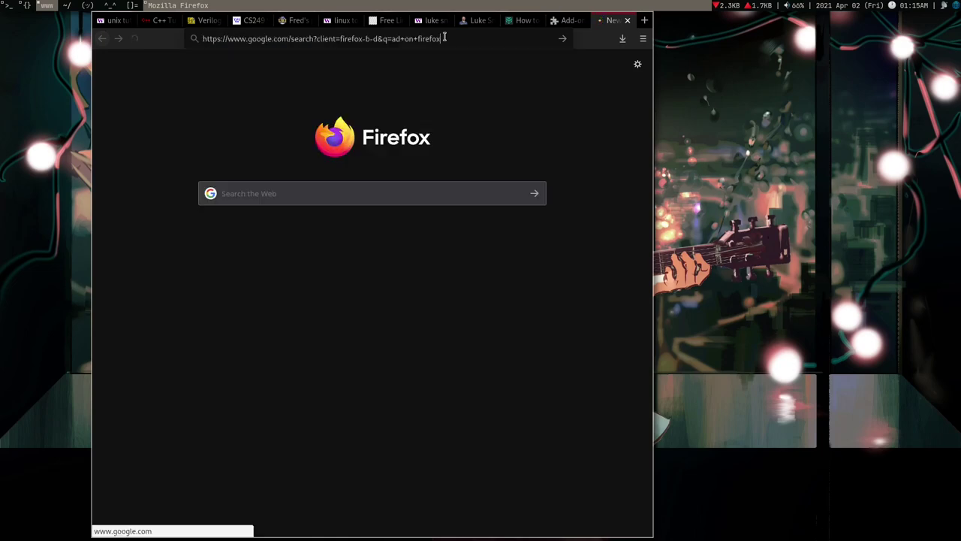
pyautogui.scroll(-2, 309, 308)
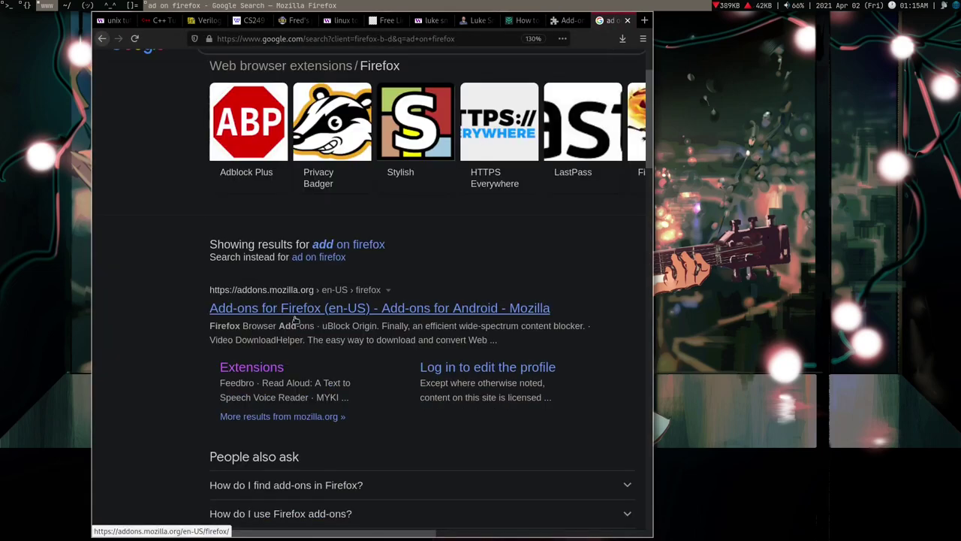
pyautogui.click(413, 308)
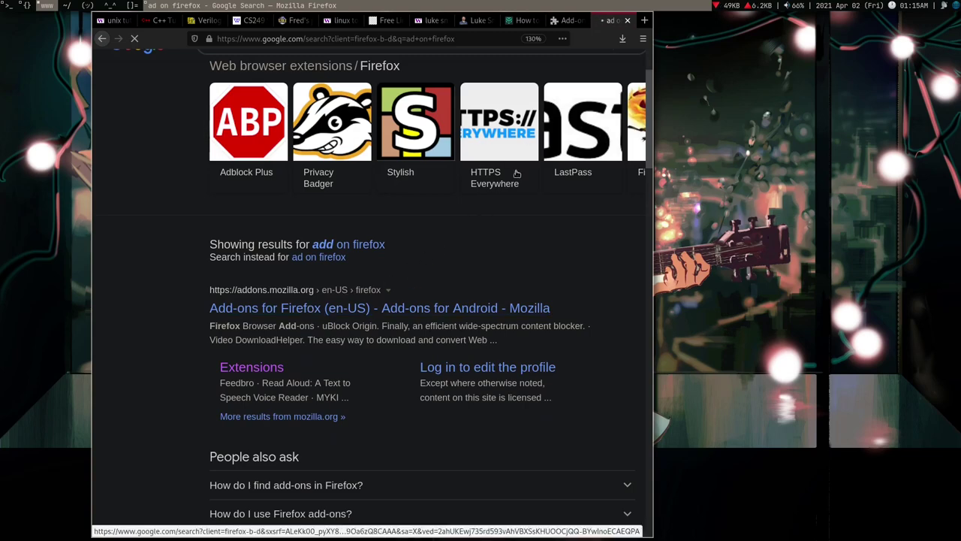
pyautogui.click(529, 84)
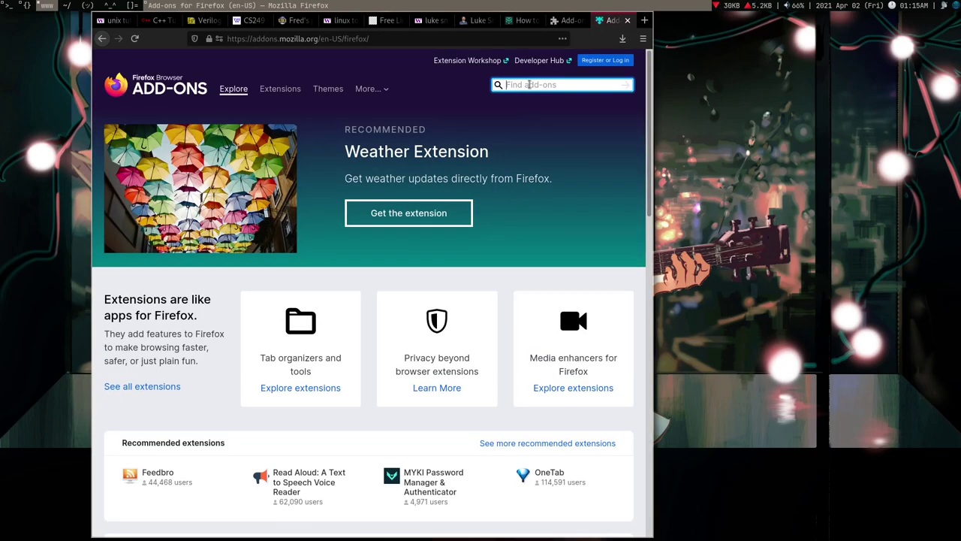
pyautogui.write('vpn')
pyautogui.press('Return')
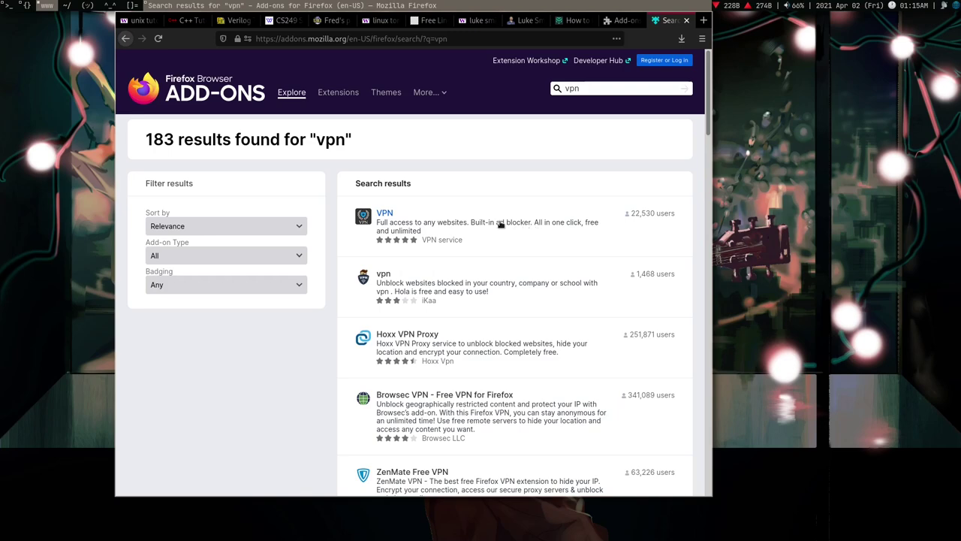
# Open the first VPN result's listing page and highlight its not-actively-monitored-for-security warning
pyautogui.click(389, 215)
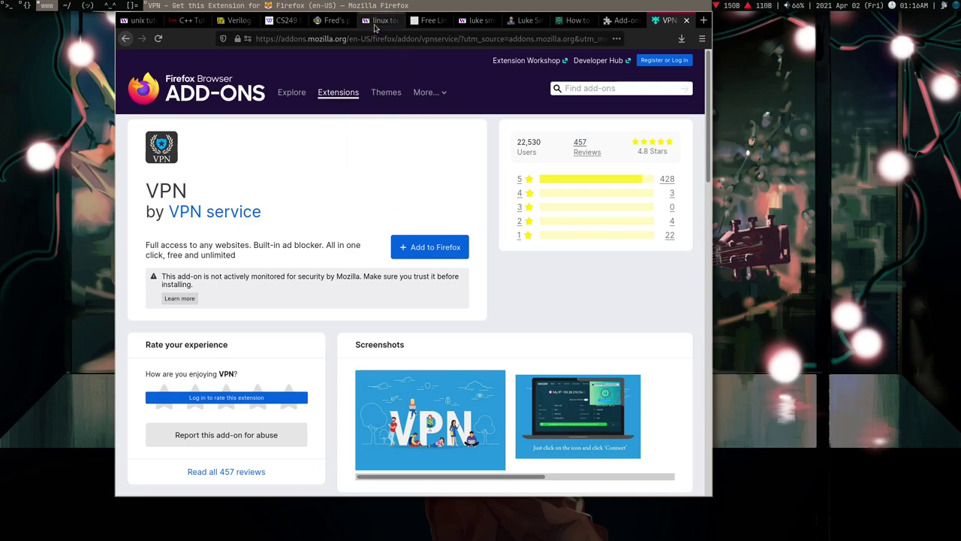
pyautogui.click(375, 23)
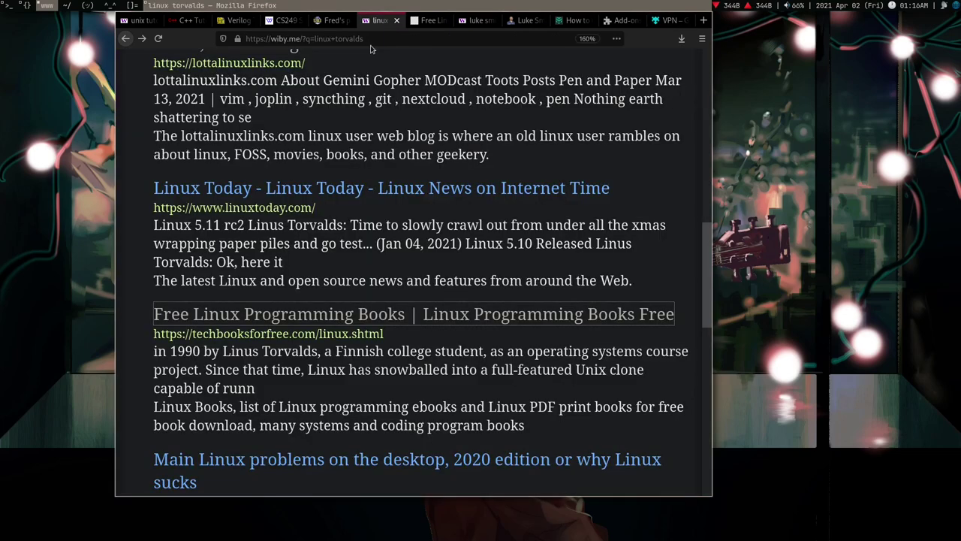
pyautogui.click(390, 40)
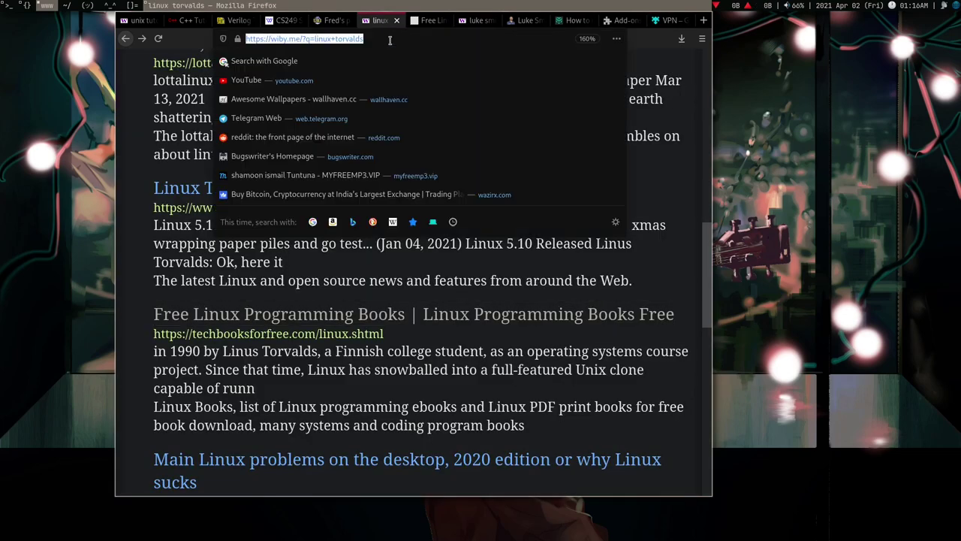
pyautogui.click(661, 23)
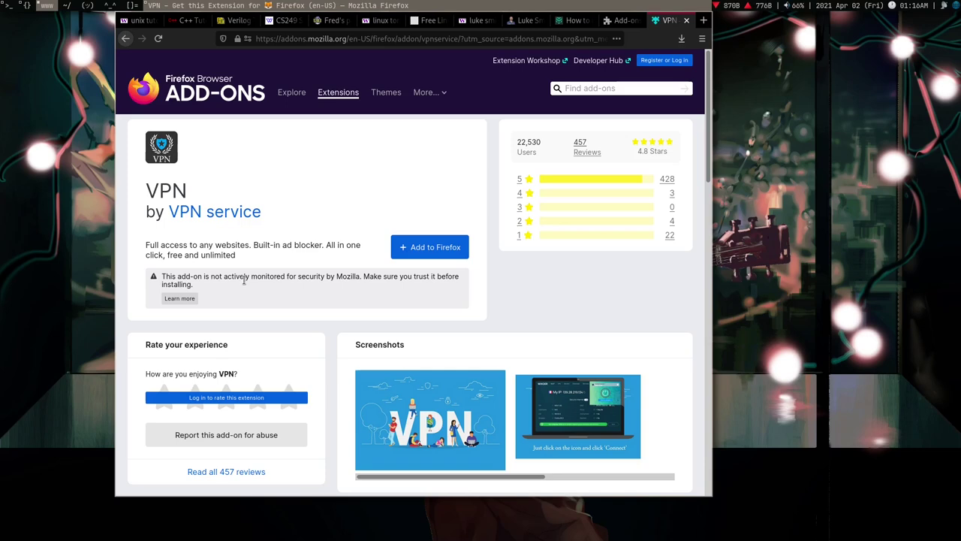
pyautogui.scroll(-1, 240, 280)
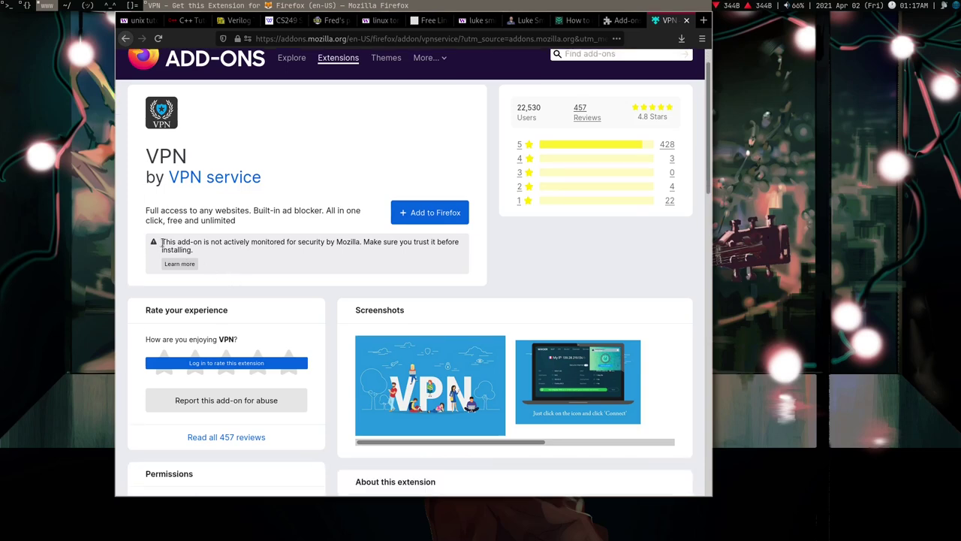
pyautogui.moveTo(162, 244); pyautogui.dragTo(362, 243)
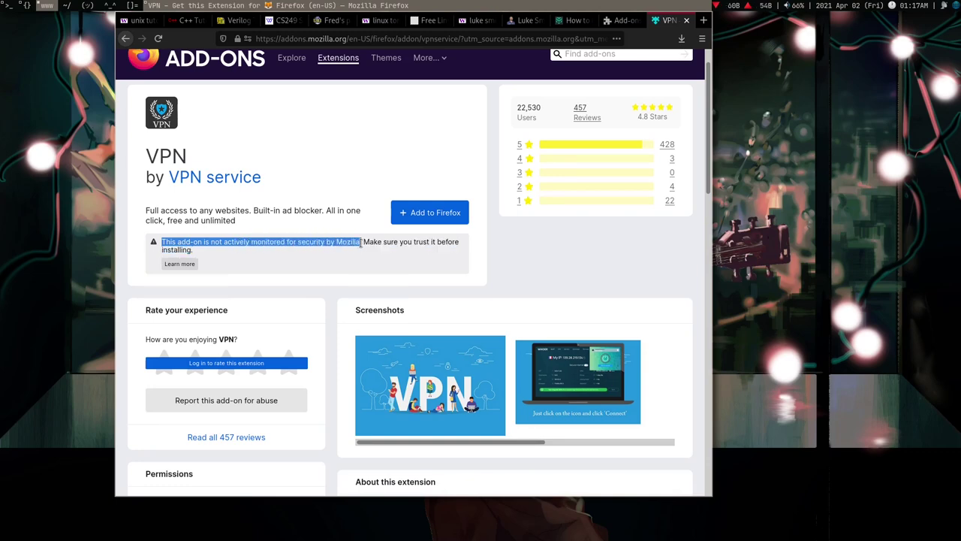
pyautogui.click(362, 243)
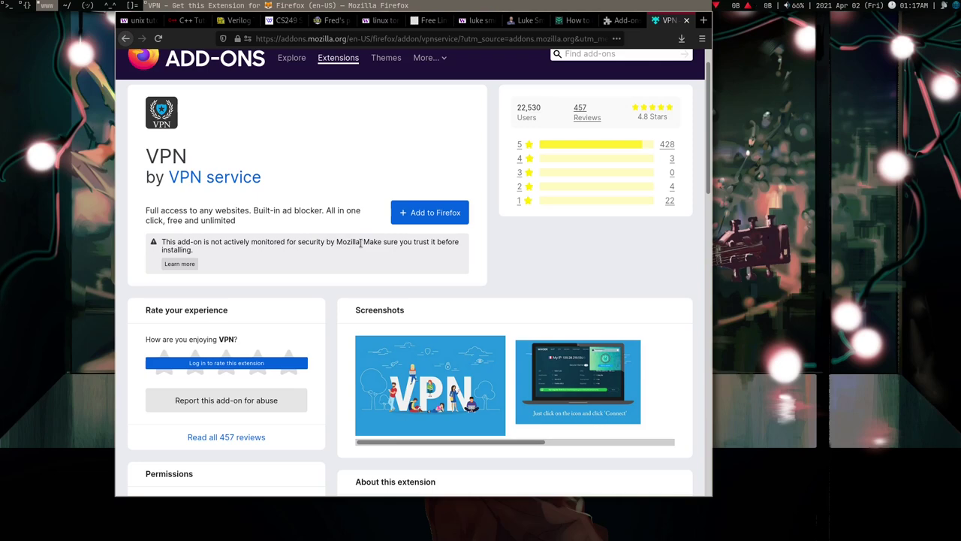
# Close the Firefox window with the super+shift+c shortcut
pyautogui.press('super+shift+c')
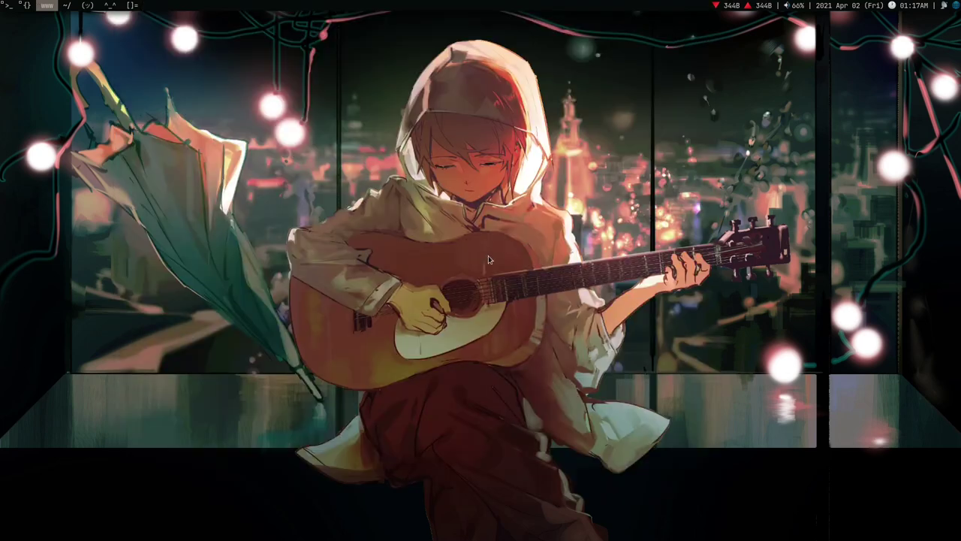